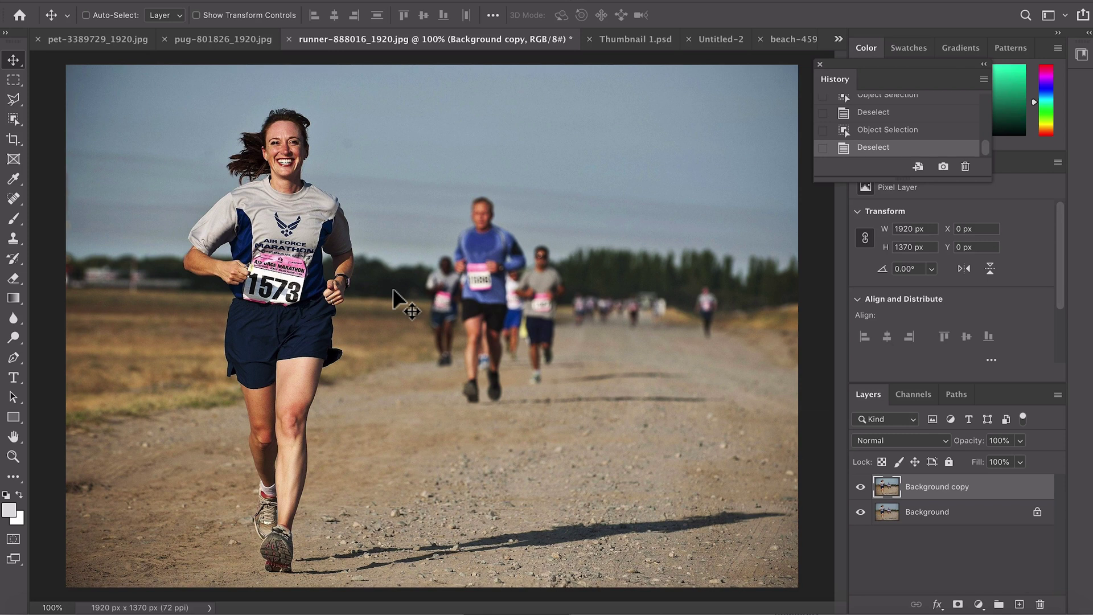
Step: Switch to the Object Selection tool with the W shortcut
{"action": "key", "text": "w"}
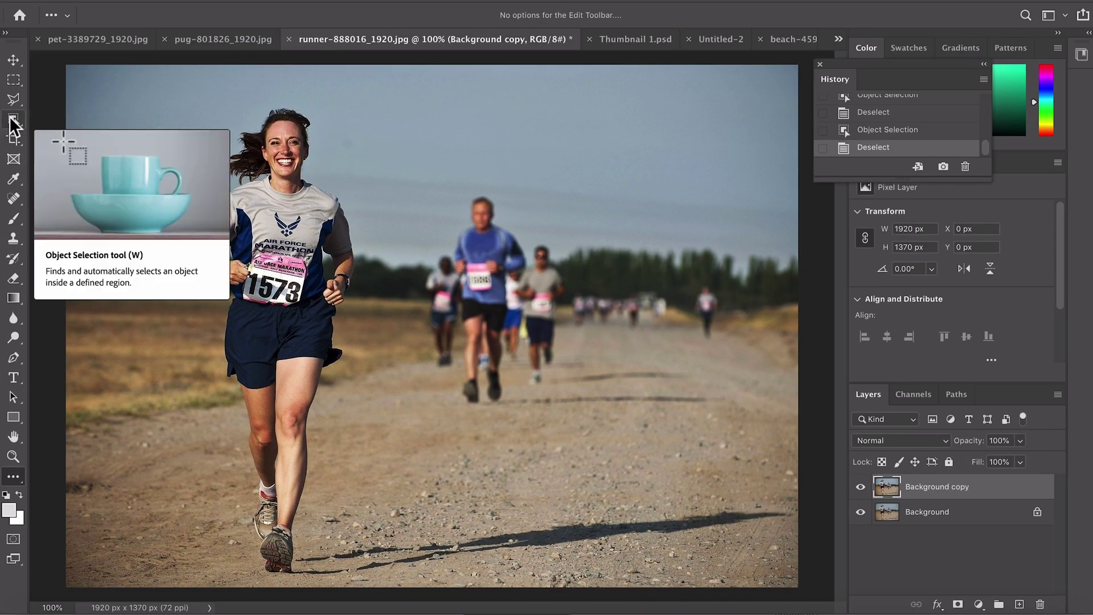
Step: Draw an Object Selection box around the front runner and zoom in on her shirt and 1573 bib
{"action": "left_click", "coordinate": [12, 122]}
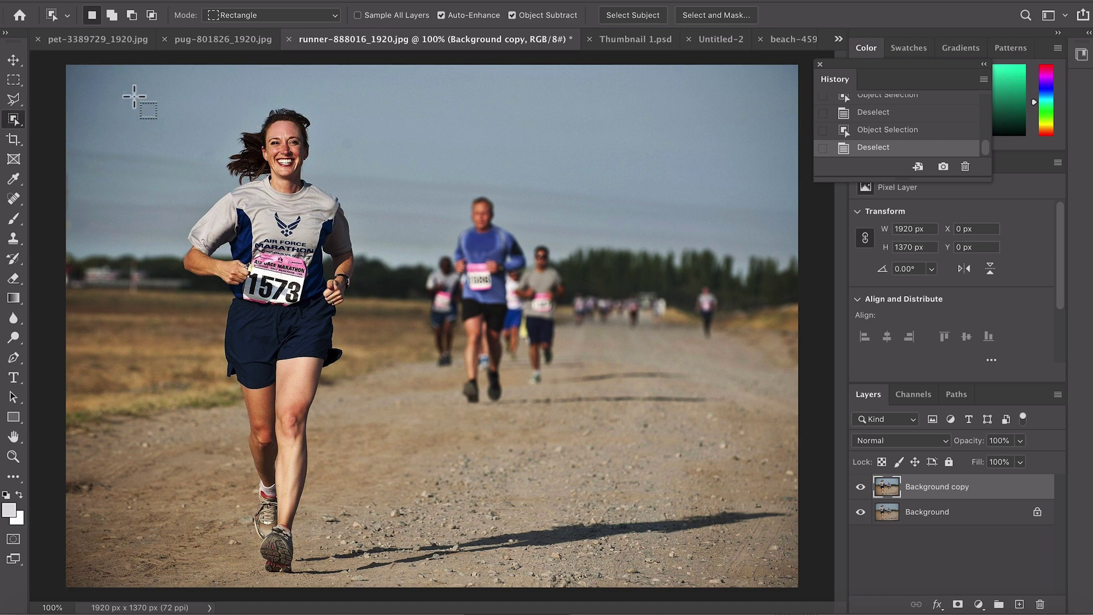
{"action": "left_click_drag", "start_coordinate": [167, 99], "coordinate": [245, 176]}
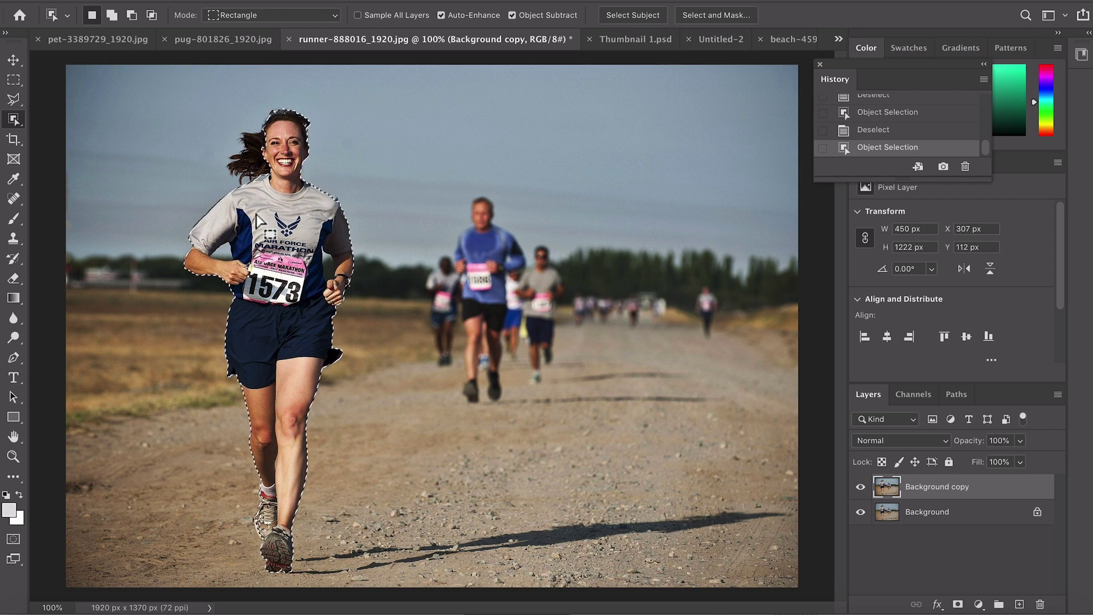
{"action": "key", "text": "ctrl+plus"}
{"action": "key", "text": "ctrl+plus"}
{"action": "key", "text": "ctrl+plus"}
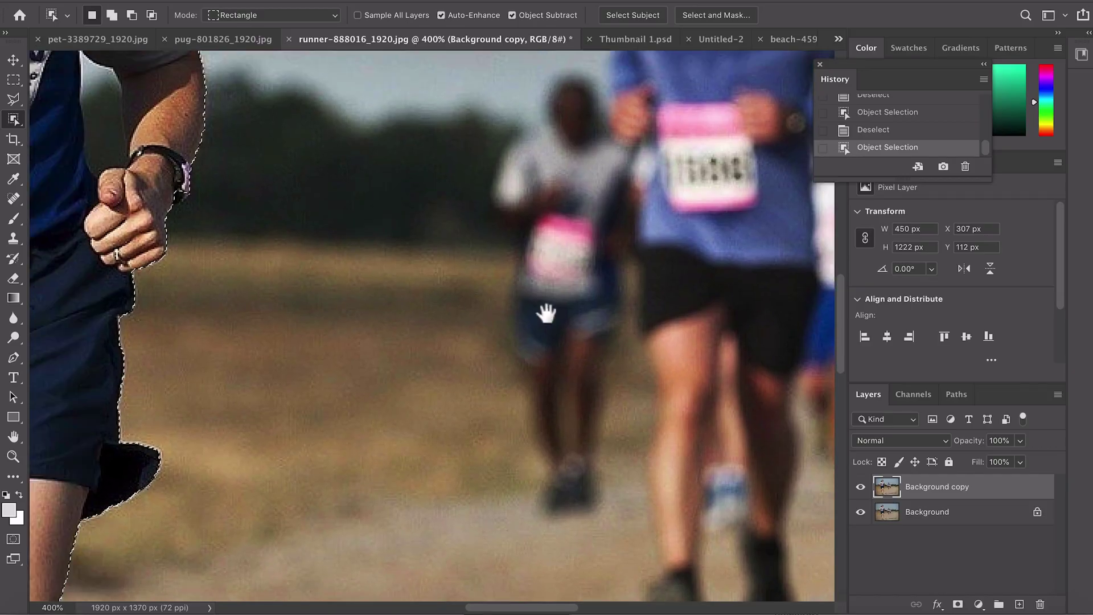
{"action": "left_click_drag", "start_coordinate": [545, 312], "coordinate": [832, 381]}
{"action": "left_click_drag", "start_coordinate": [57, 131], "coordinate": [251, 253]}
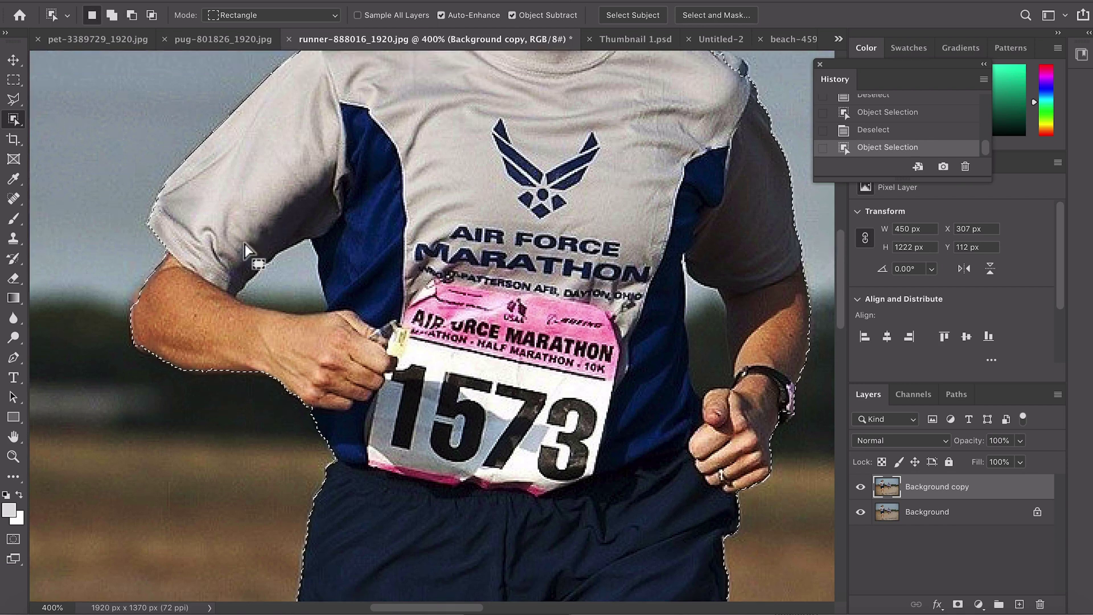
Step: Subtract the background gap between her arm and body, add her flying hair, then zoom out
{"action": "key", "text": "alt"}
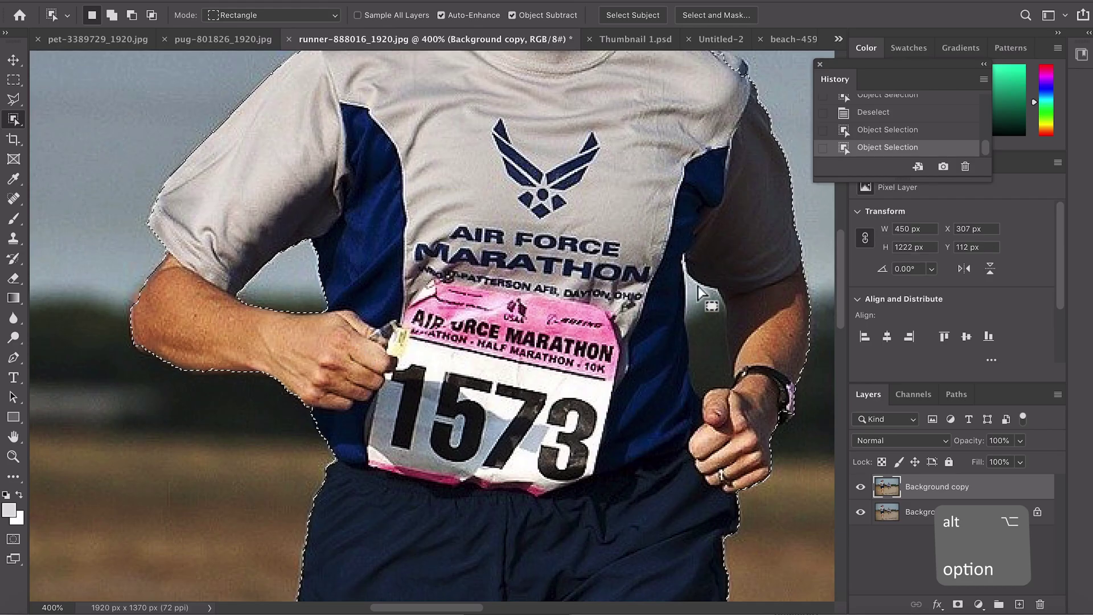
{"action": "key", "text": "w"}
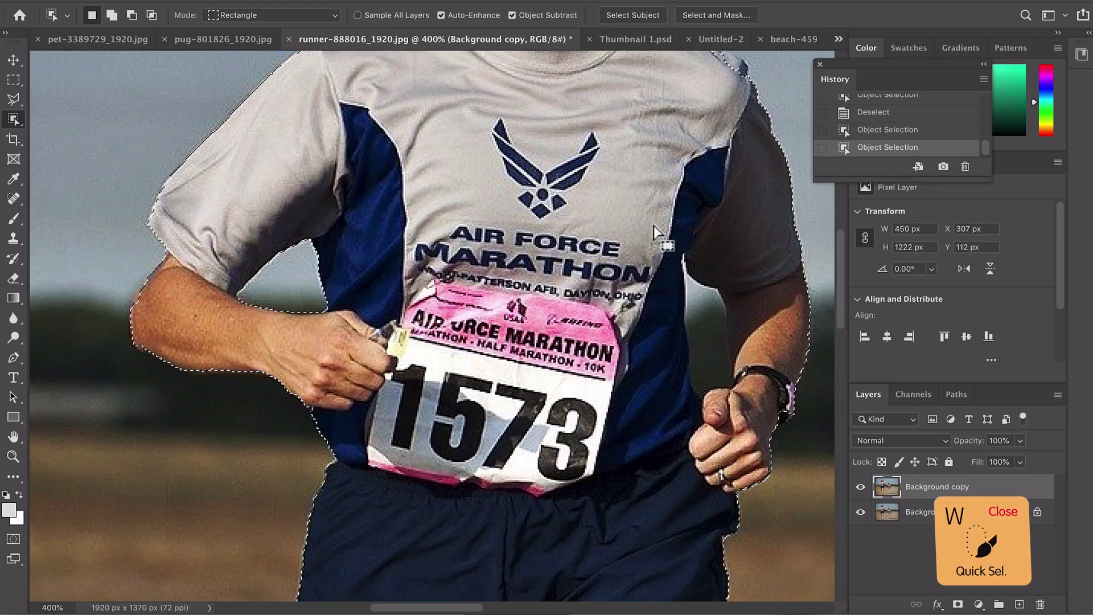
{"action": "left_click_drag", "start_coordinate": [650, 223], "coordinate": [749, 428]}
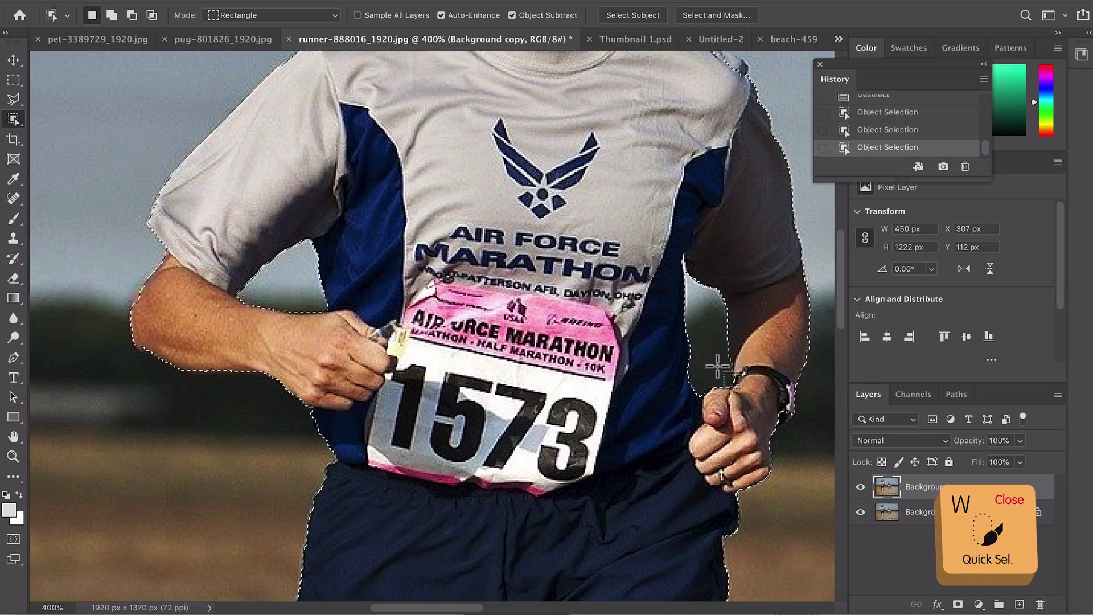
{"action": "left_click_drag", "start_coordinate": [558, 210], "coordinate": [607, 276]}
{"action": "left_click_drag", "start_coordinate": [501, 114], "coordinate": [543, 280]}
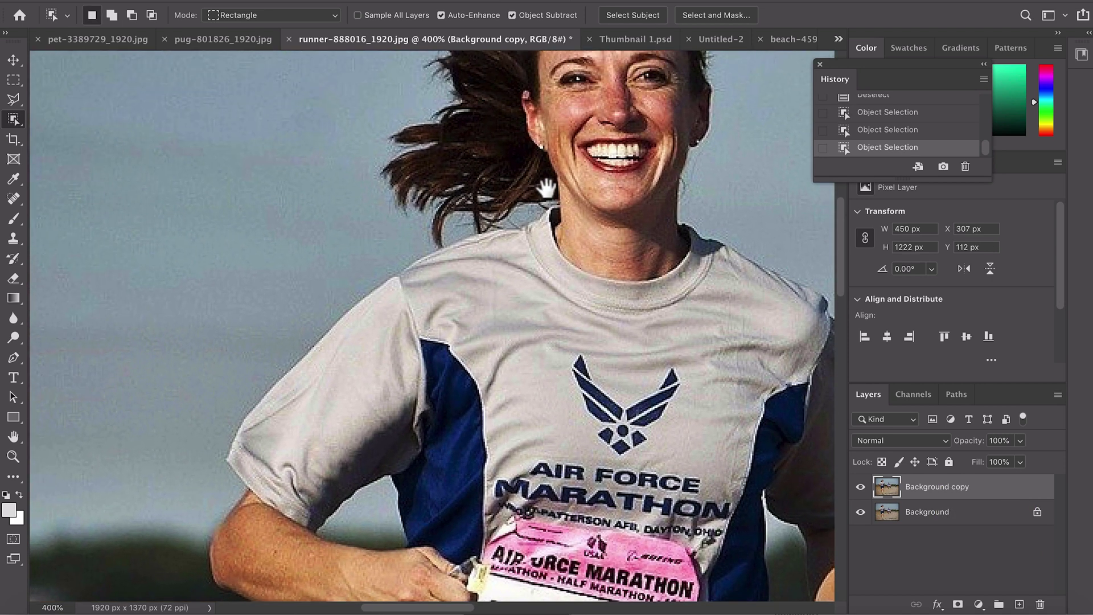
{"action": "left_click_drag", "start_coordinate": [538, 154], "coordinate": [541, 281]}
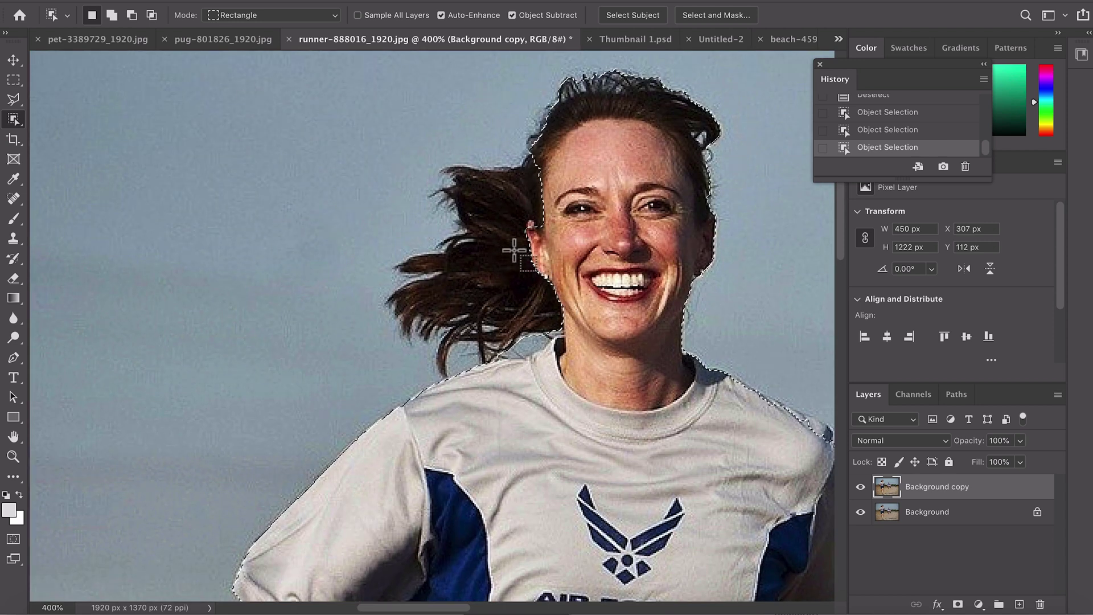
{"action": "key", "text": "shift"}
{"action": "key", "text": "shift"}
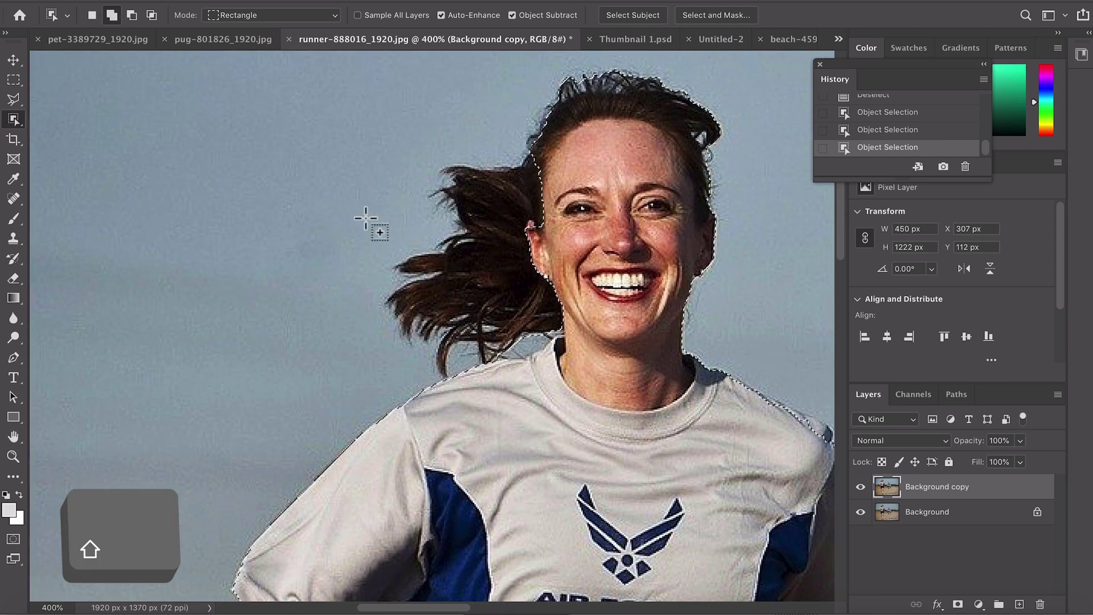
{"action": "left_click_drag", "start_coordinate": [371, 115], "coordinate": [594, 380]}
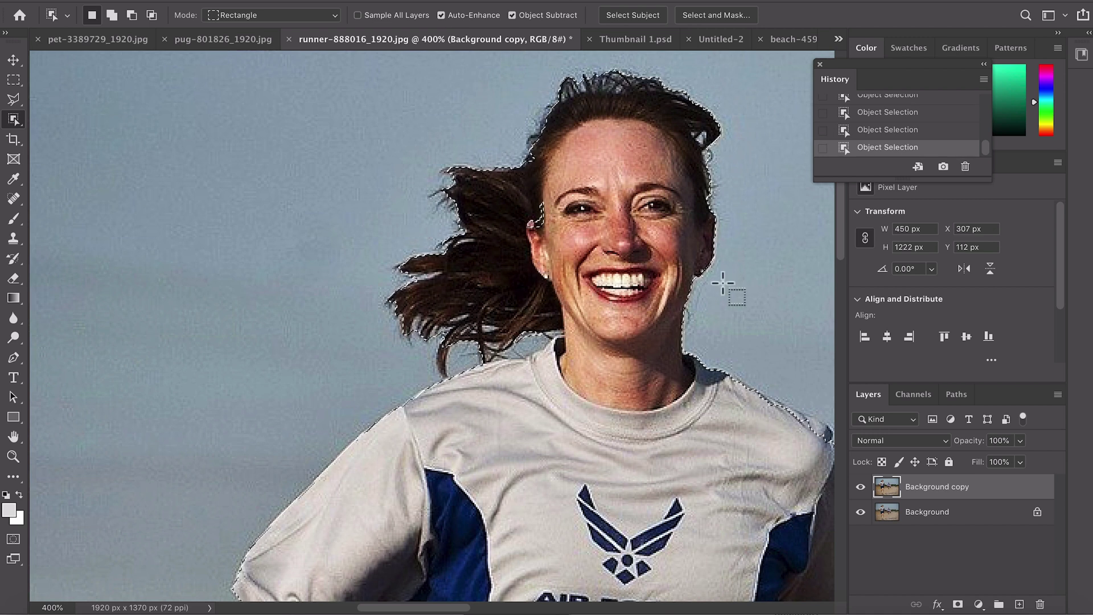
{"action": "key", "text": "ctrl+1"}
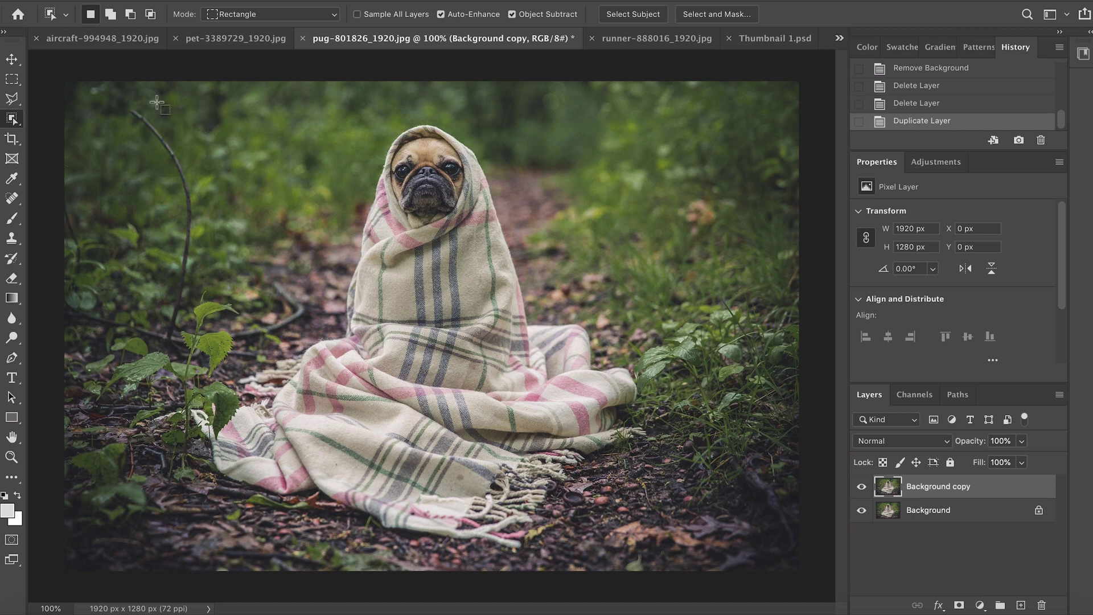
Step: Draw an Object Selection box around the blanket-wrapped pug
{"action": "left_click_drag", "start_coordinate": [370, 252], "coordinate": [689, 557]}
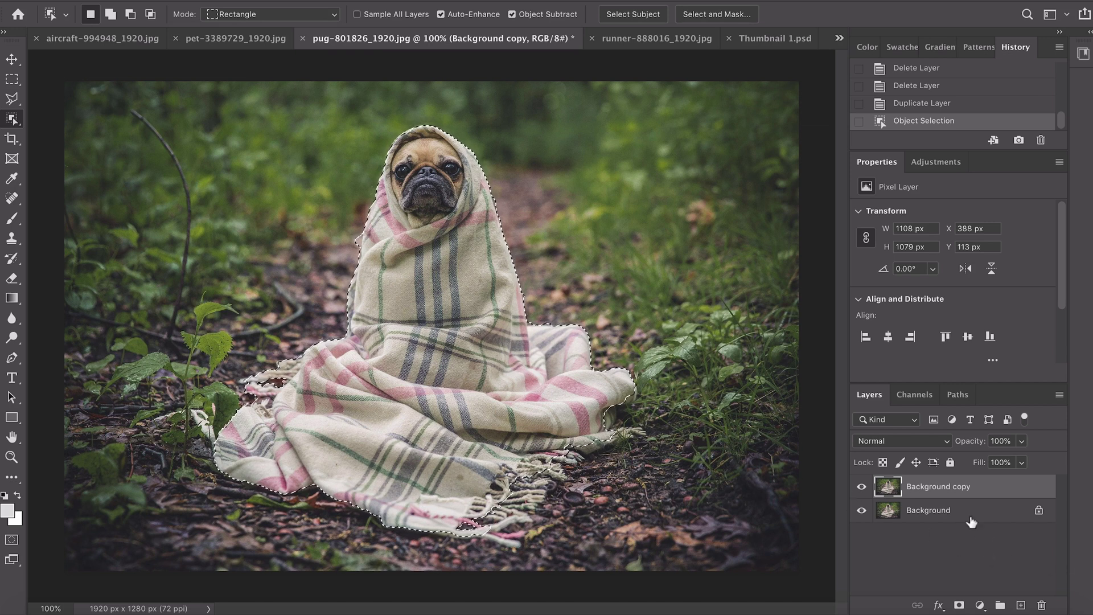
Step: Add a new layer above Background, deselect, and fill it with a custom orange colour
{"action": "left_click", "coordinate": [954, 512]}
{"action": "left_click", "coordinate": [1019, 602]}
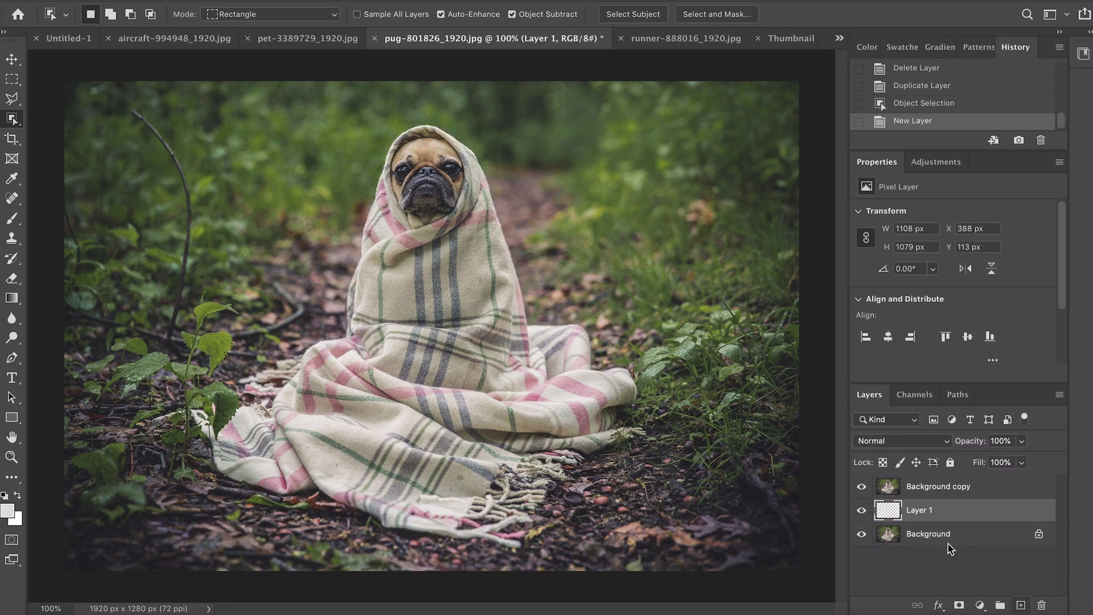
{"action": "key", "text": "ctrl+d"}
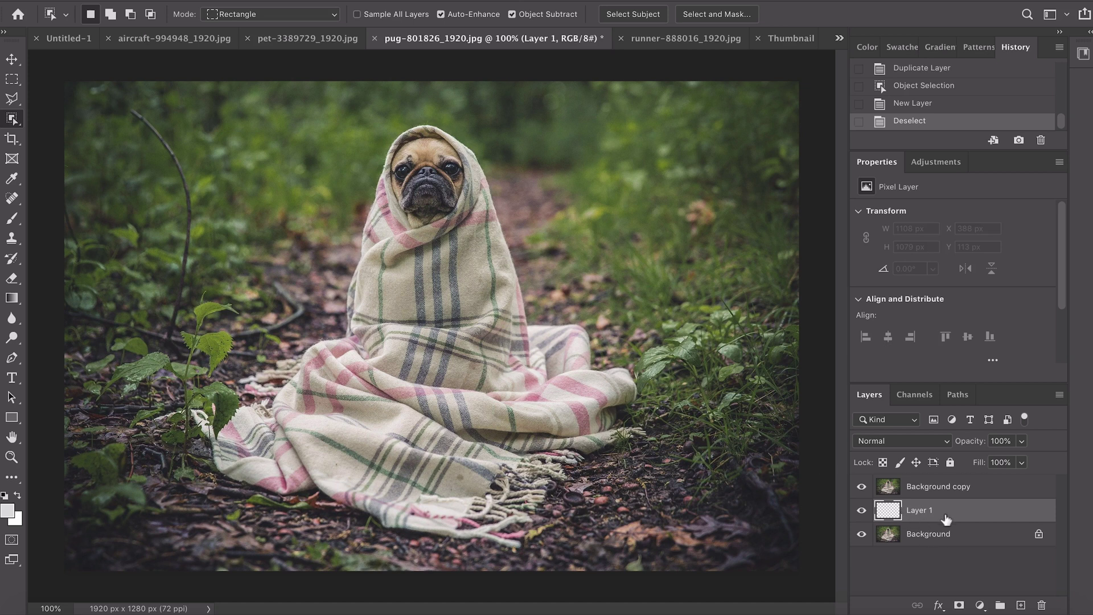
{"action": "left_click", "coordinate": [159, 3]}
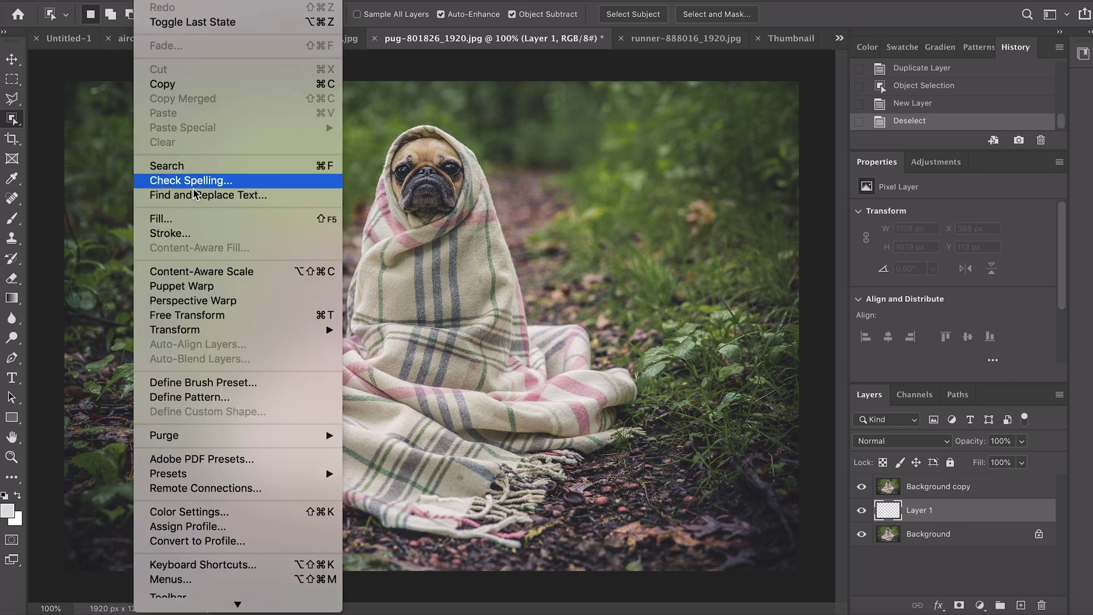
{"action": "left_click", "coordinate": [183, 218]}
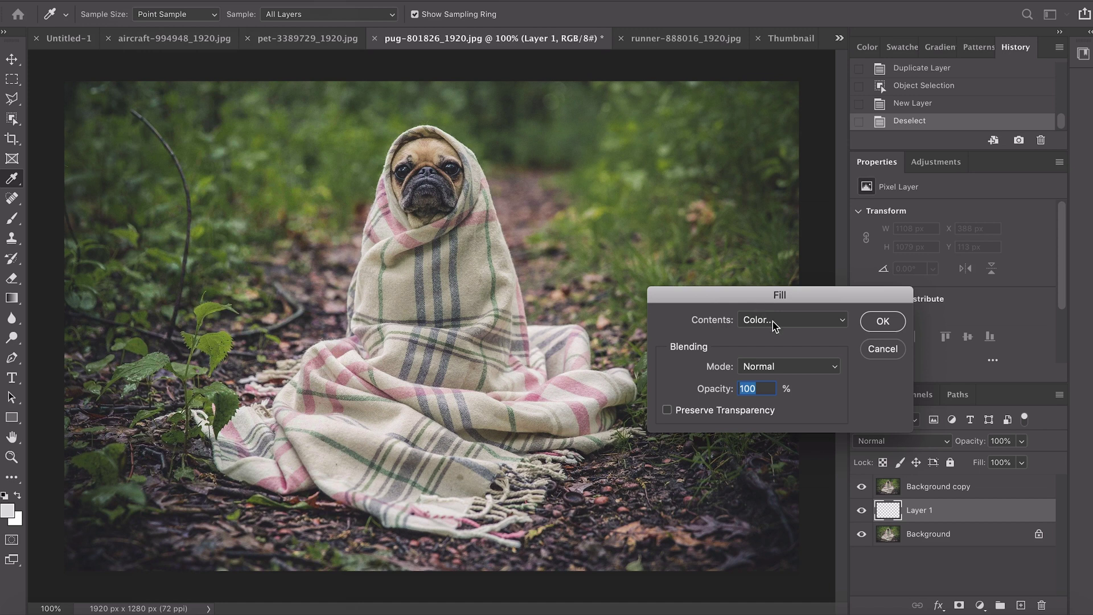
{"action": "left_click", "coordinate": [775, 322]}
{"action": "left_click", "coordinate": [788, 320]}
{"action": "left_click", "coordinate": [1023, 322]}
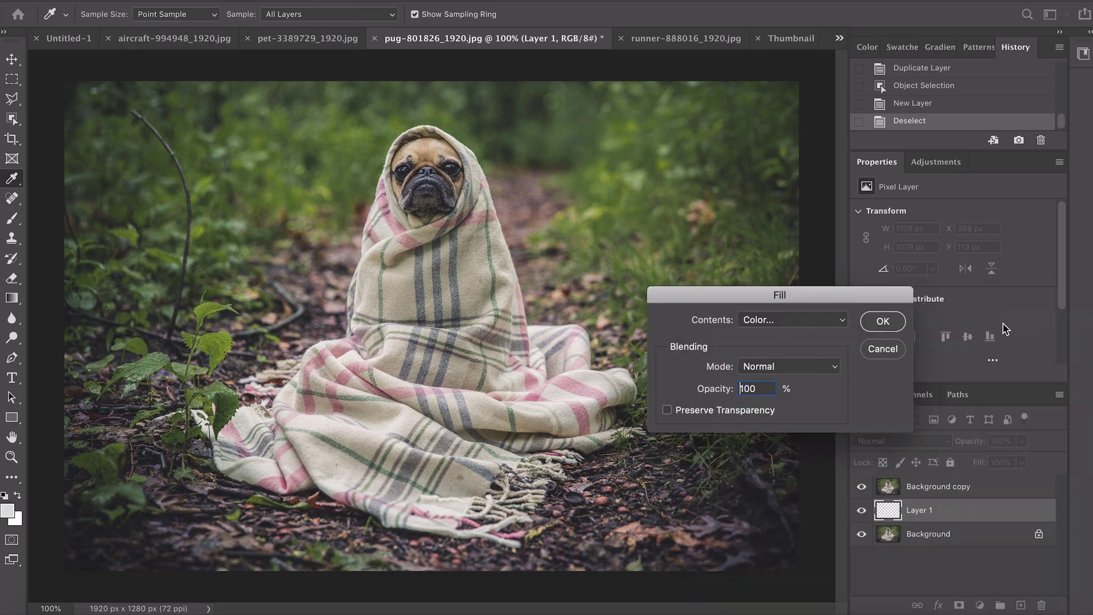
{"action": "key", "text": "Return"}
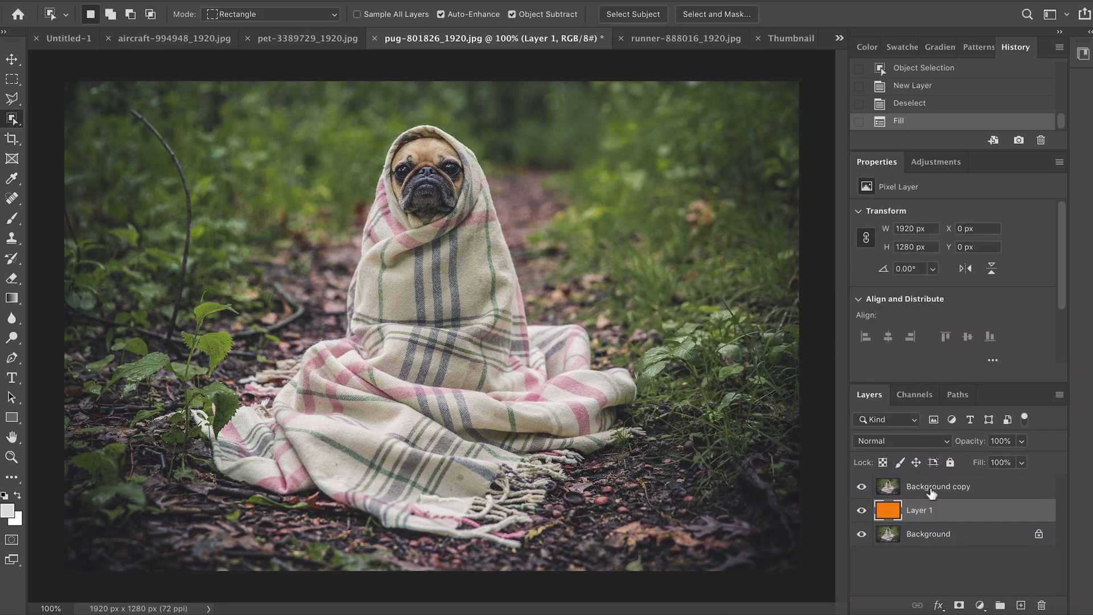
Step: Activate the Background copy layer, remove its forest background, and zoom out to view the composite
{"action": "left_click", "coordinate": [933, 488]}
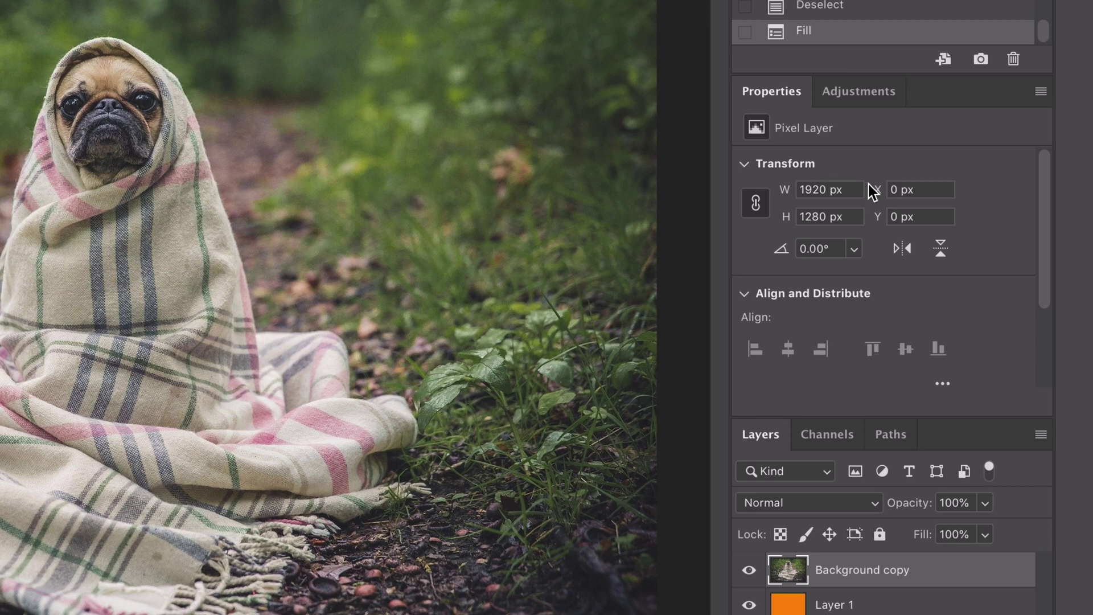
{"action": "scroll", "coordinate": [873, 192], "scroll_direction": "down", "scroll_amount": 4}
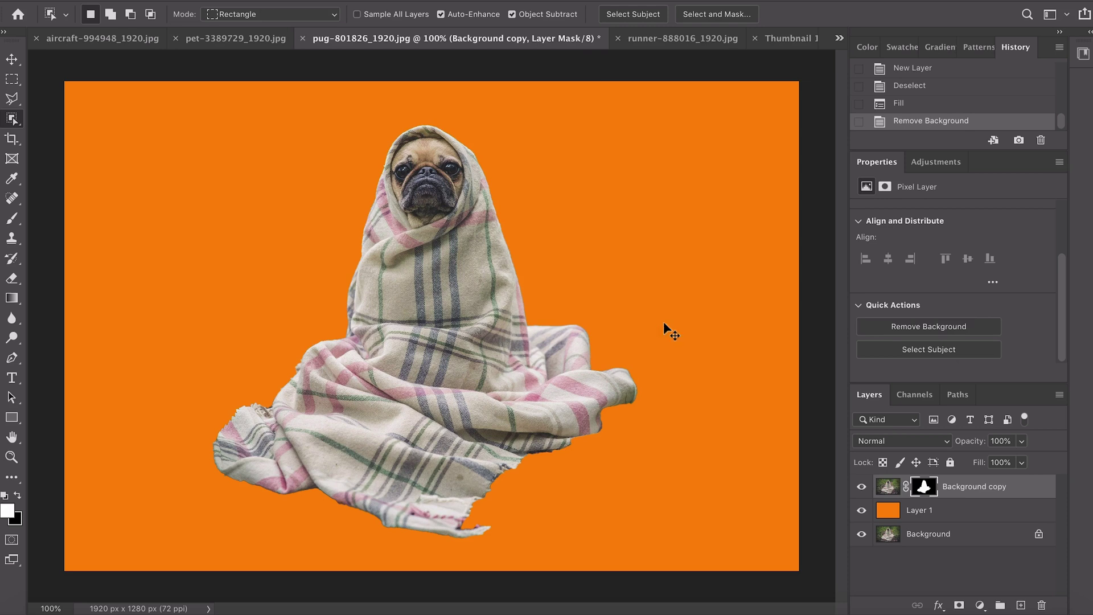
{"action": "key", "text": "ctrl+minus"}
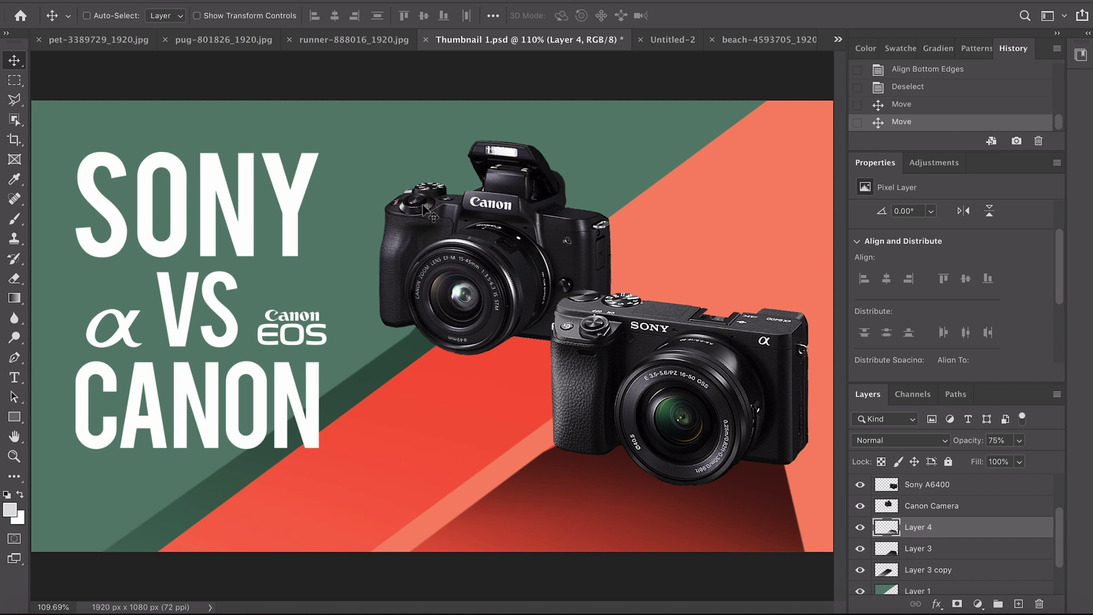
{"action": "key", "text": "ctrl+plus"}
{"action": "key", "text": "ctrl+plus"}
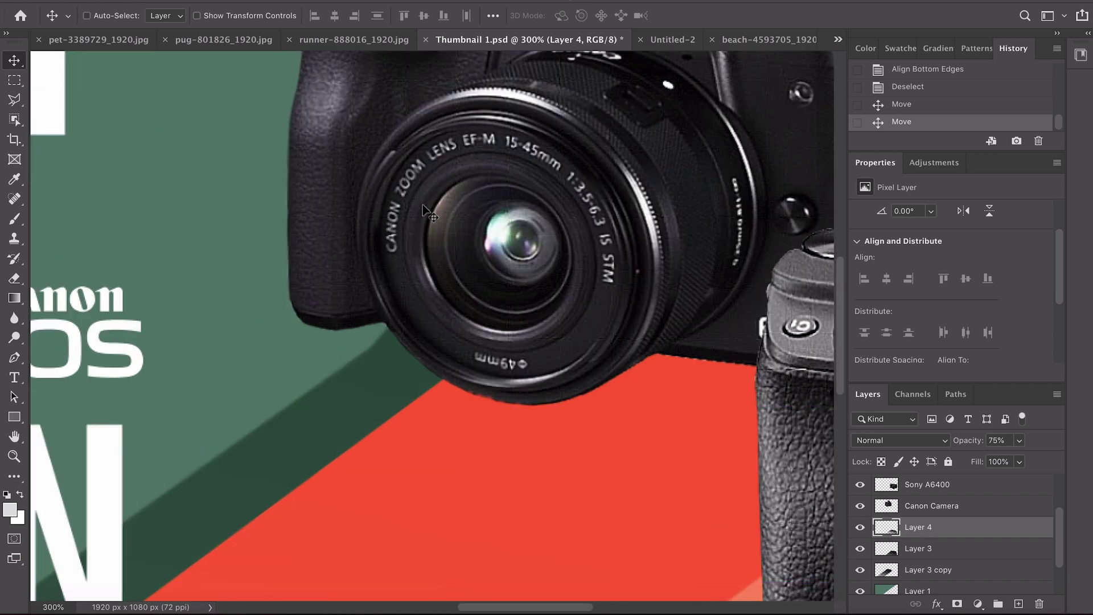
{"action": "left_click_drag", "start_coordinate": [559, 206], "coordinate": [427, 345]}
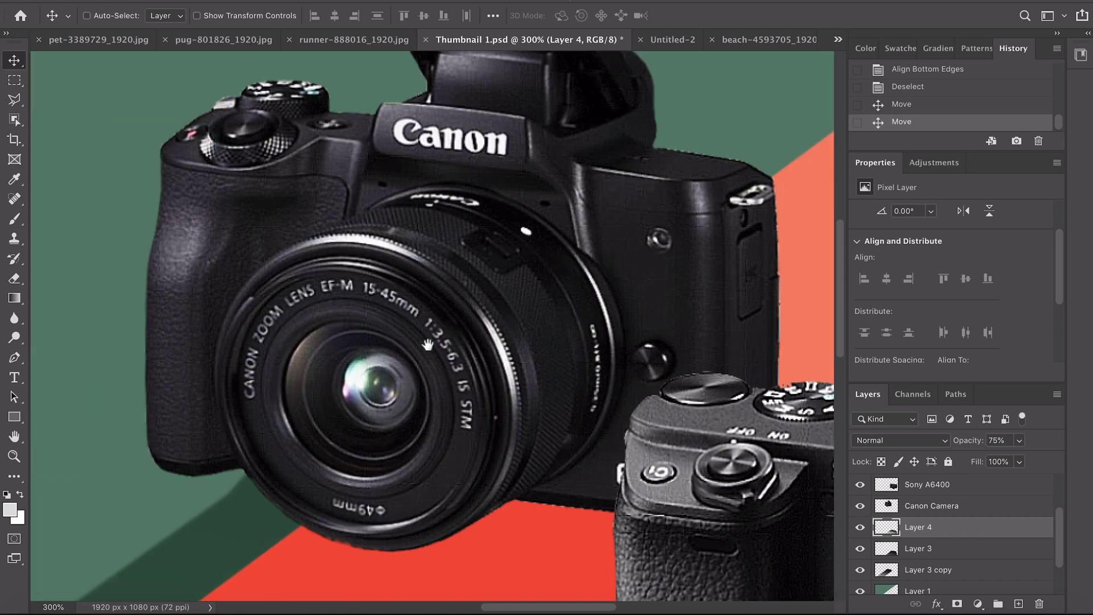
{"action": "left_click_drag", "start_coordinate": [618, 367], "coordinate": [396, 219]}
{"action": "key", "text": "ctrl"}
{"action": "key", "text": "ctrl+minus"}
{"action": "scroll", "coordinate": [398, 250], "scroll_direction": "down", "scroll_amount": 4}
{"action": "scroll", "coordinate": [399, 251], "scroll_direction": "right", "scroll_amount": 6}
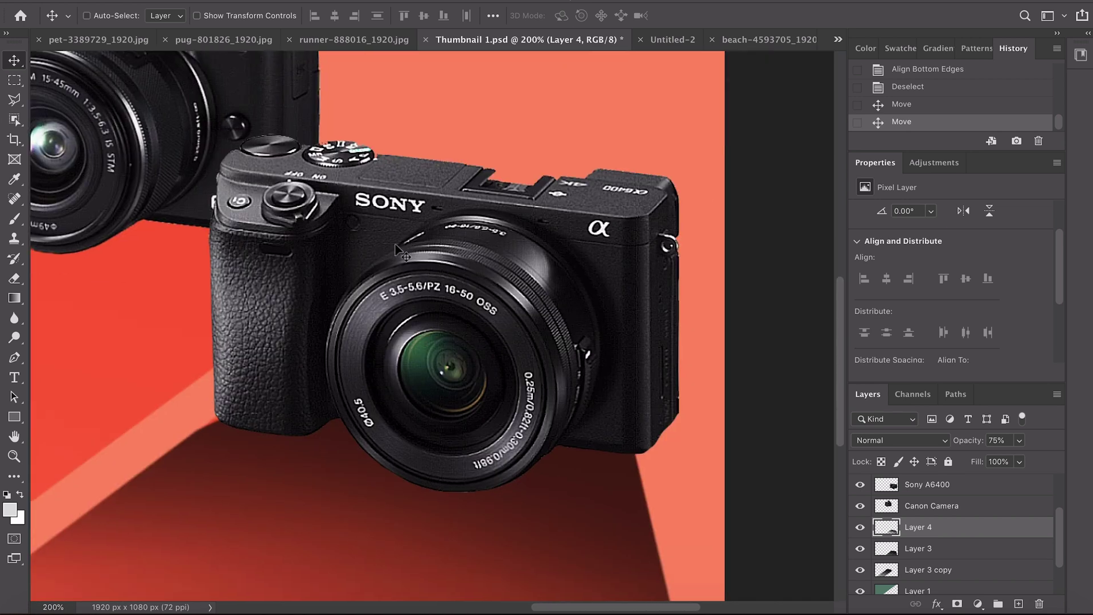
{"action": "key", "text": "ctrl+plus"}
{"action": "key", "text": "ctrl+plus"}
{"action": "key", "text": "ctrl+minus"}
{"action": "key", "text": "ctrl+minus"}
{"action": "key", "text": "ctrl+minus"}
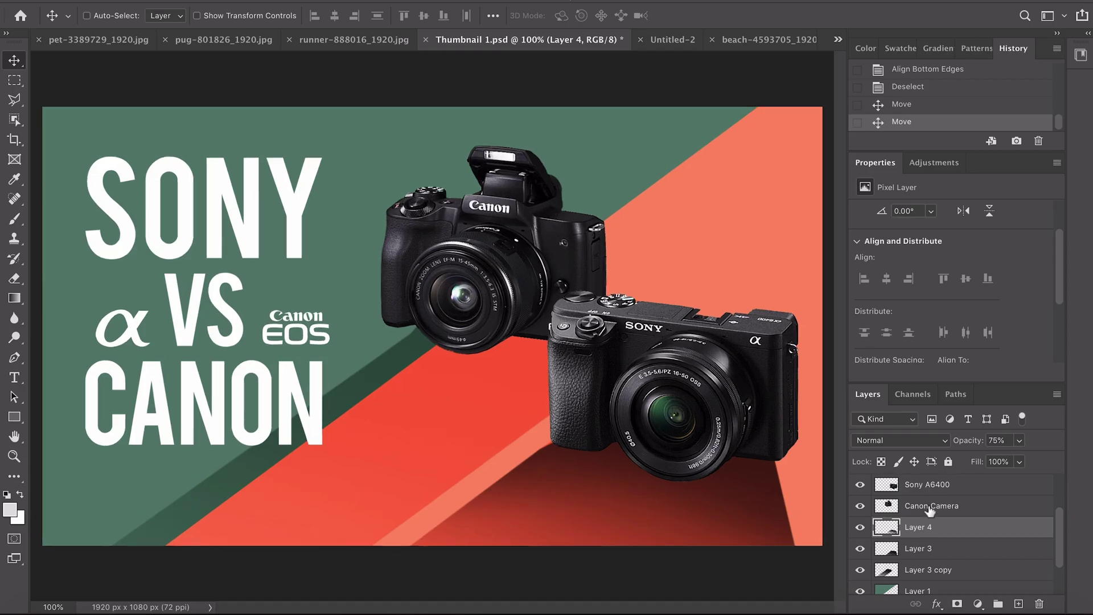
{"action": "key", "text": "ctrl+plus"}
{"action": "left_click", "coordinate": [929, 506]}
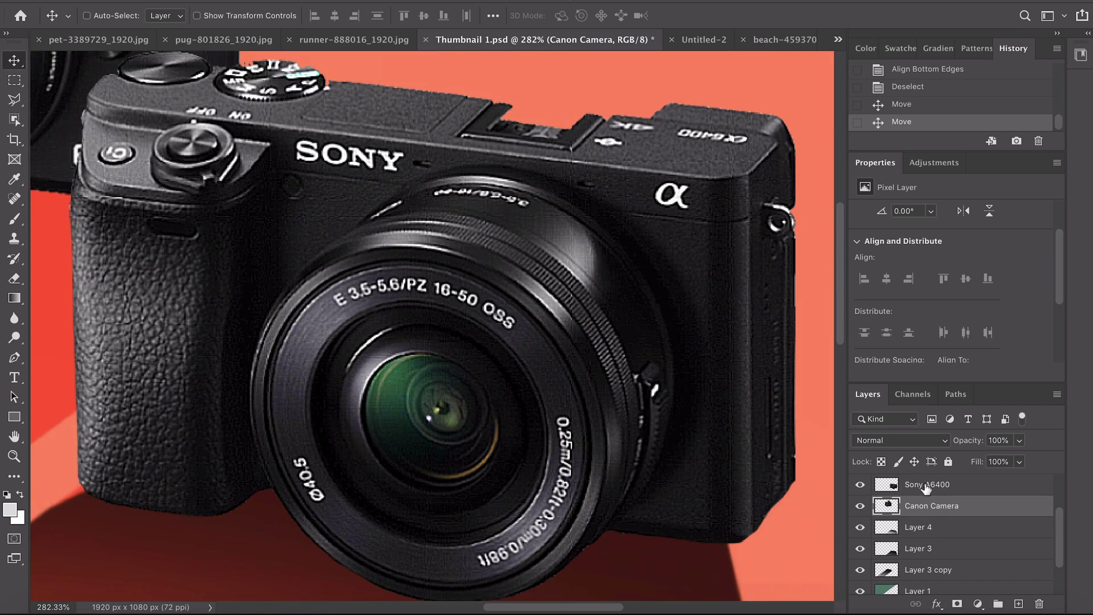
{"action": "left_click_drag", "start_coordinate": [926, 487], "coordinate": [922, 546]}
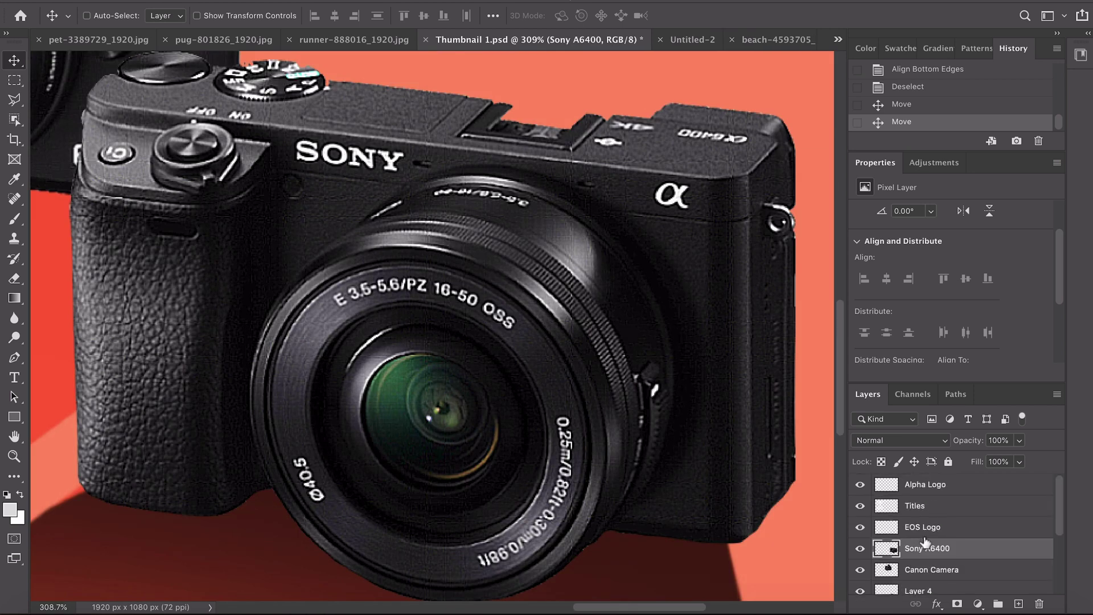
{"action": "left_click", "coordinate": [914, 507]}
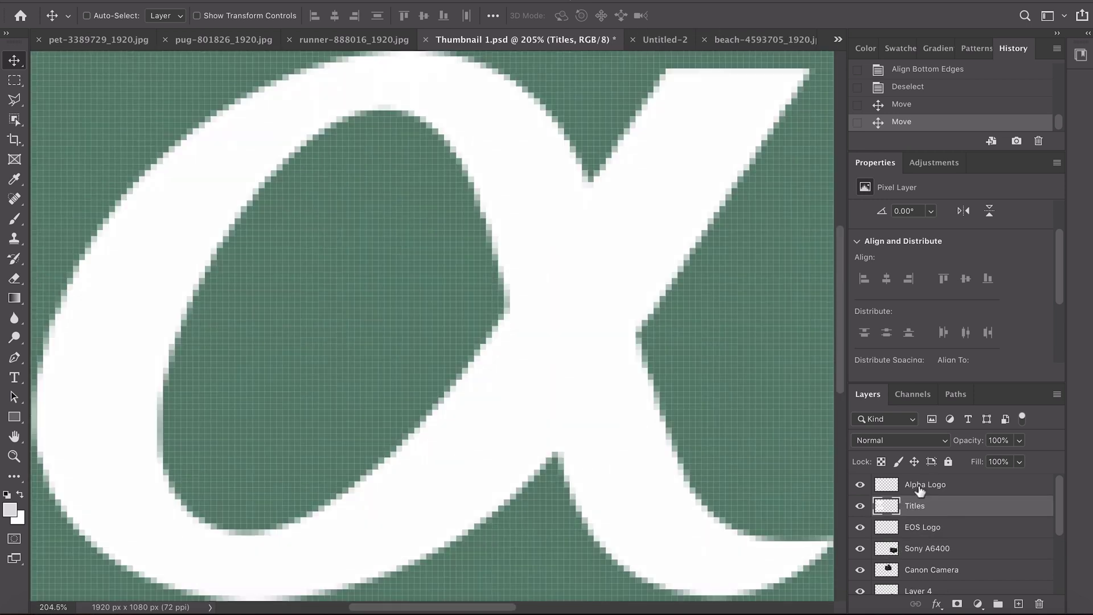
{"action": "left_click", "coordinate": [920, 487]}
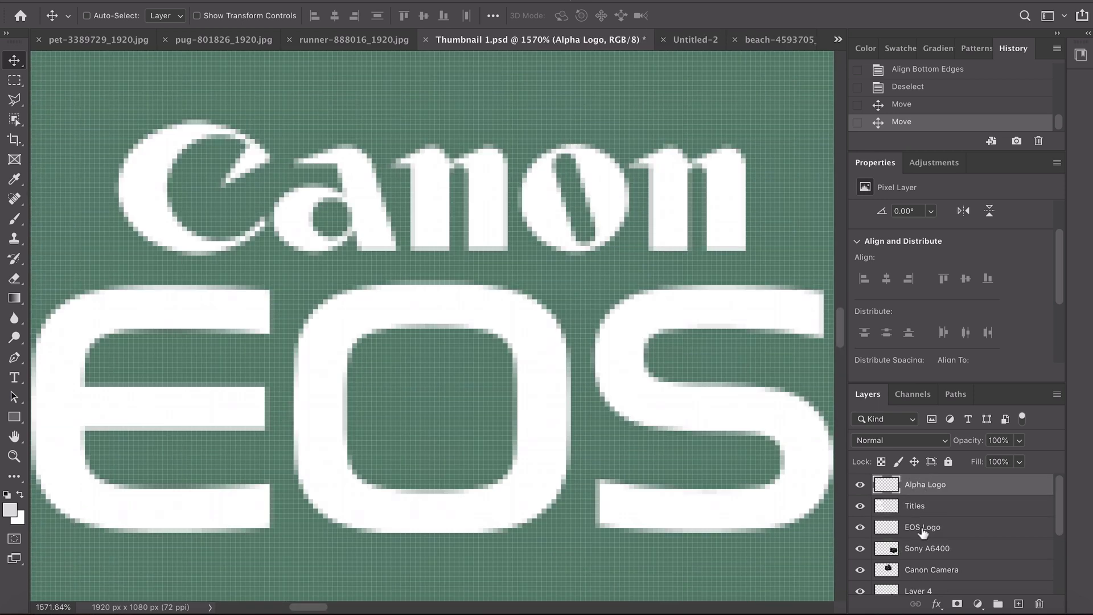
{"action": "left_click", "coordinate": [923, 528]}
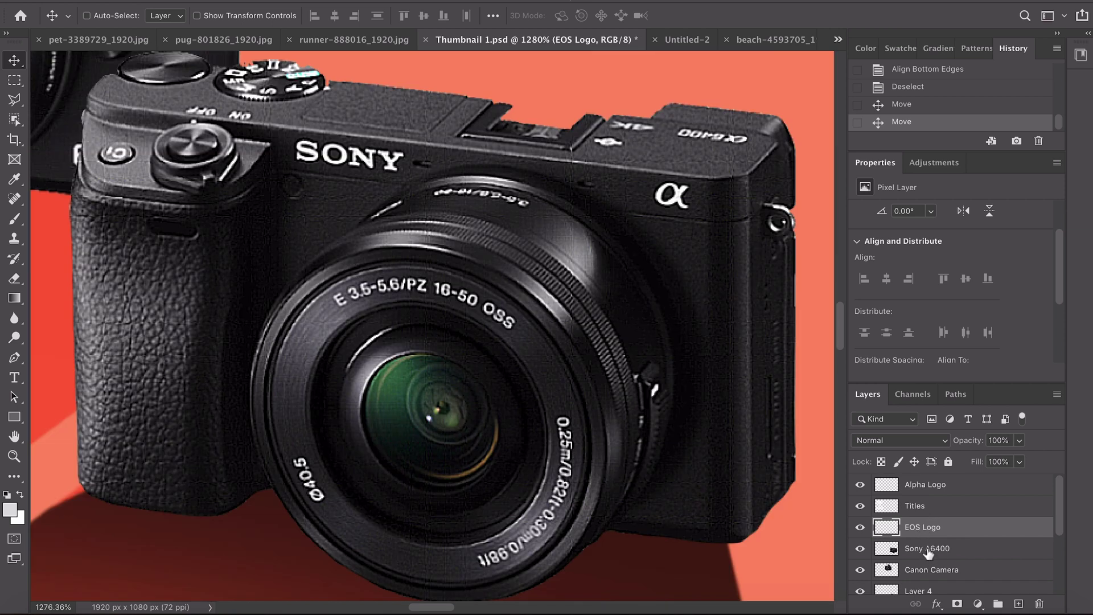
{"action": "left_click", "coordinate": [928, 549]}
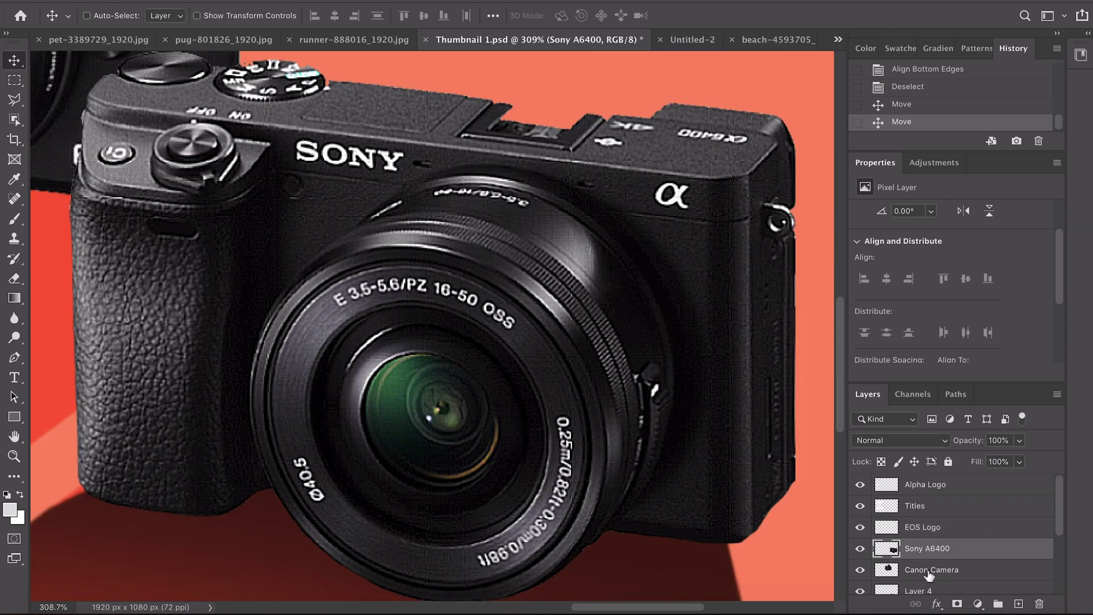
{"action": "left_click", "coordinate": [929, 572]}
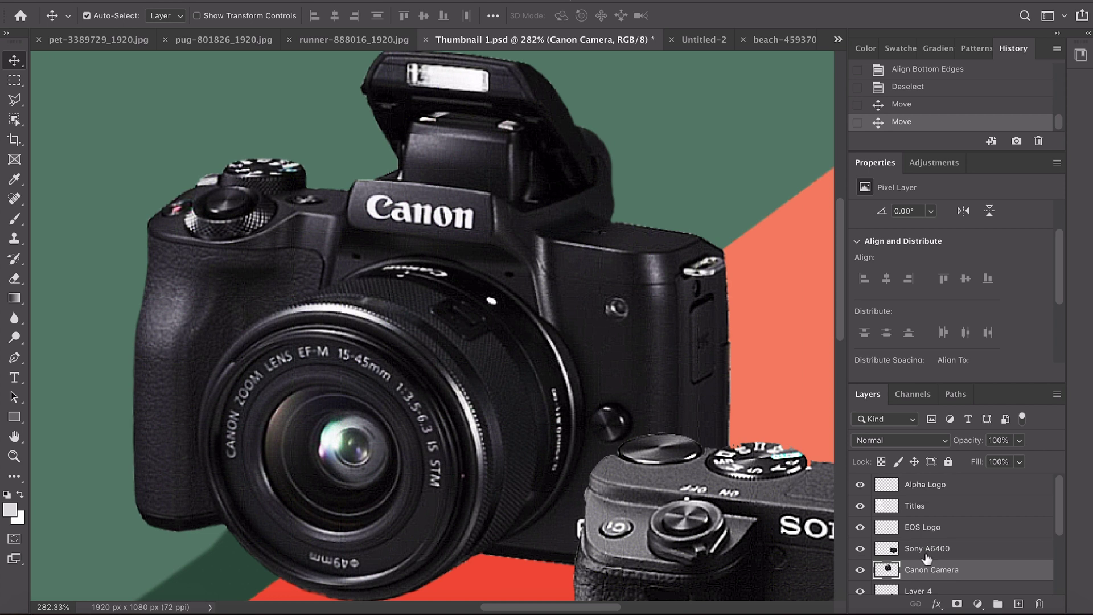
{"action": "key", "text": "ctrl+0"}
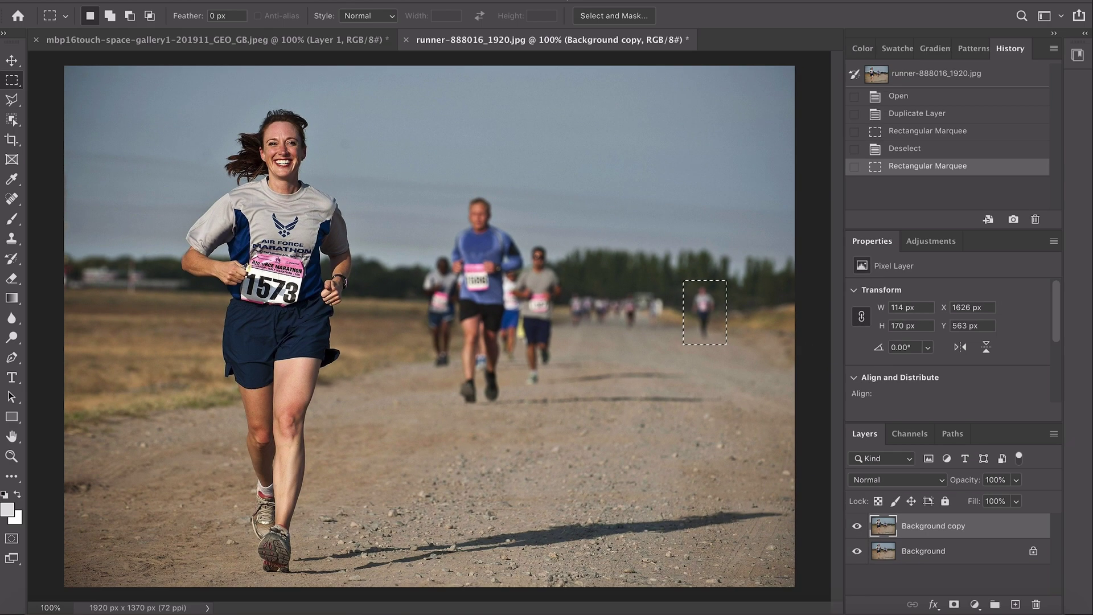
Step: Open the Edit menu for the marquee-selected distant runner
{"action": "left_click", "coordinate": [149, 2]}
Step: Start Content-Aware Fill on the distant runner and set the sampling area to Rectangular
{"action": "left_click", "coordinate": [193, 248]}
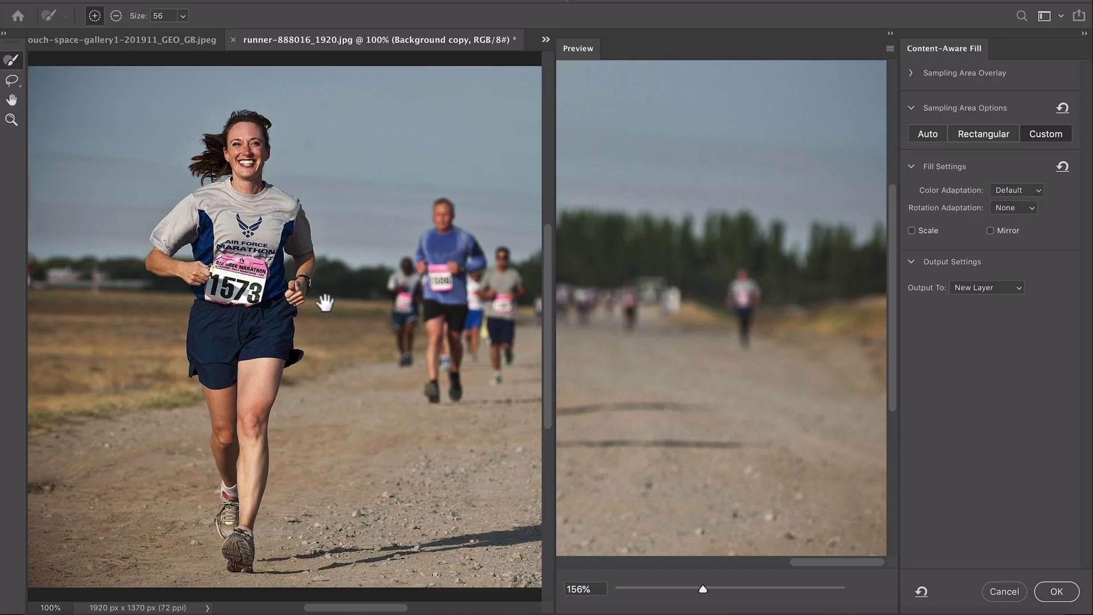
{"action": "left_click_drag", "start_coordinate": [319, 300], "coordinate": [333, 324]}
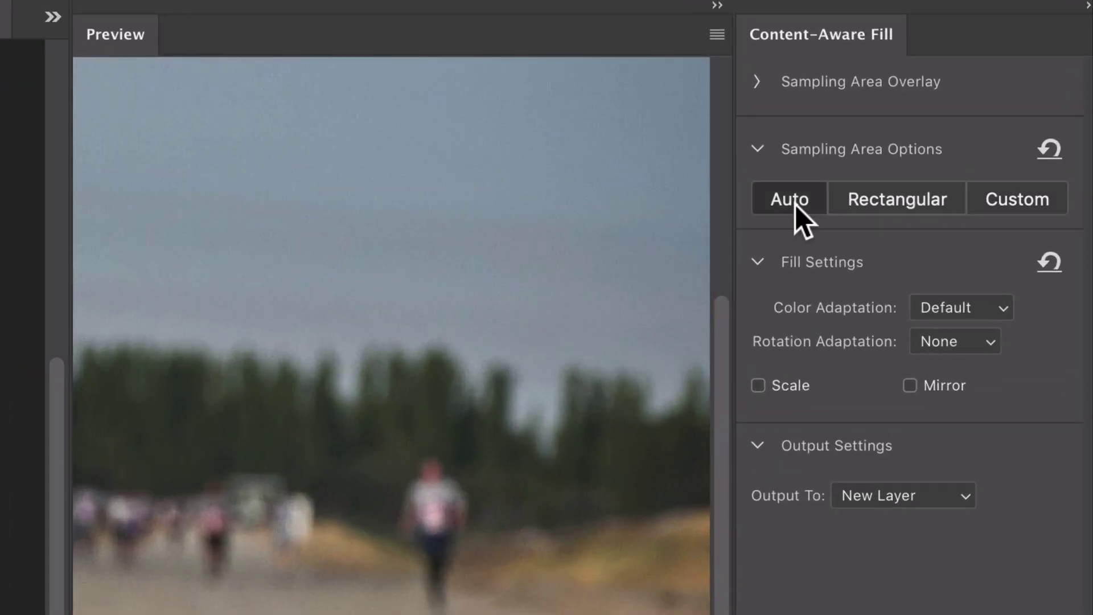
{"action": "left_click", "coordinate": [795, 204]}
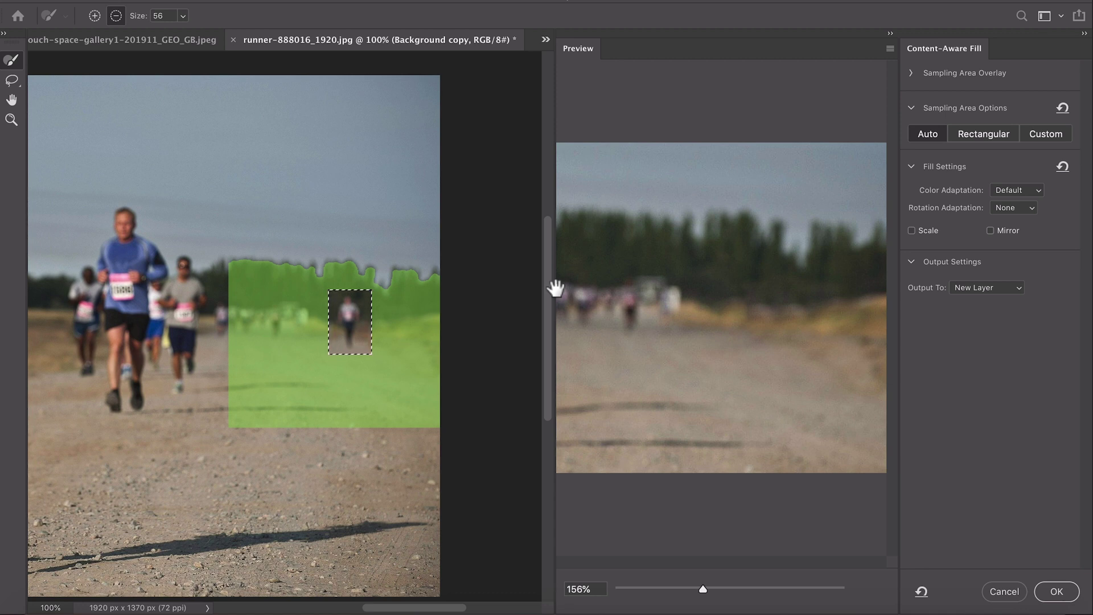
{"action": "left_click", "coordinate": [971, 131]}
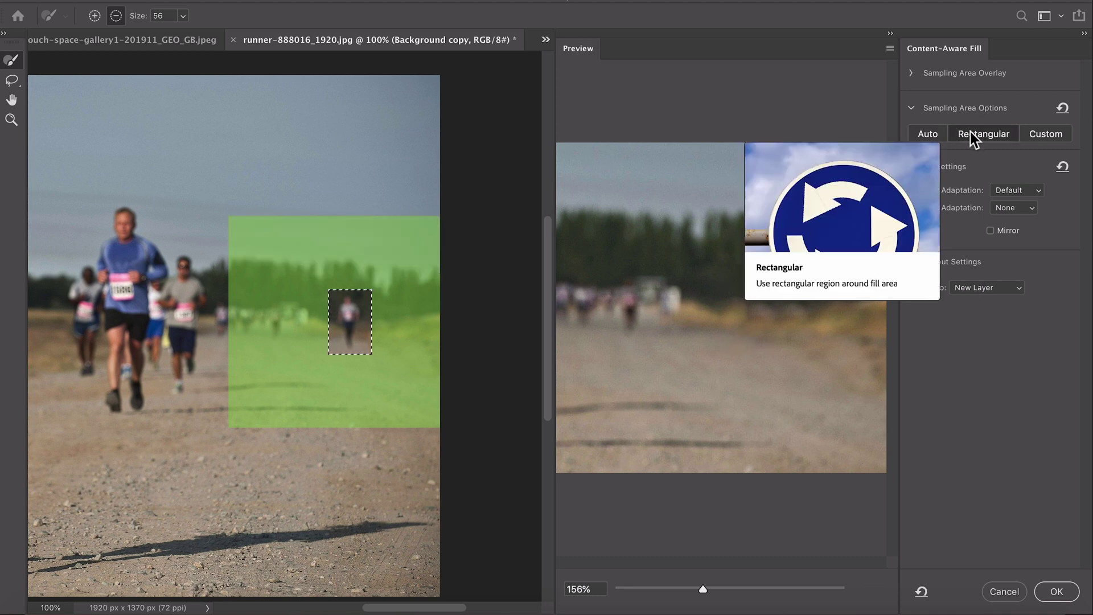
Step: Switch sampling to Custom and paint the road and trees around the distant runner
{"action": "left_click", "coordinate": [1033, 149]}
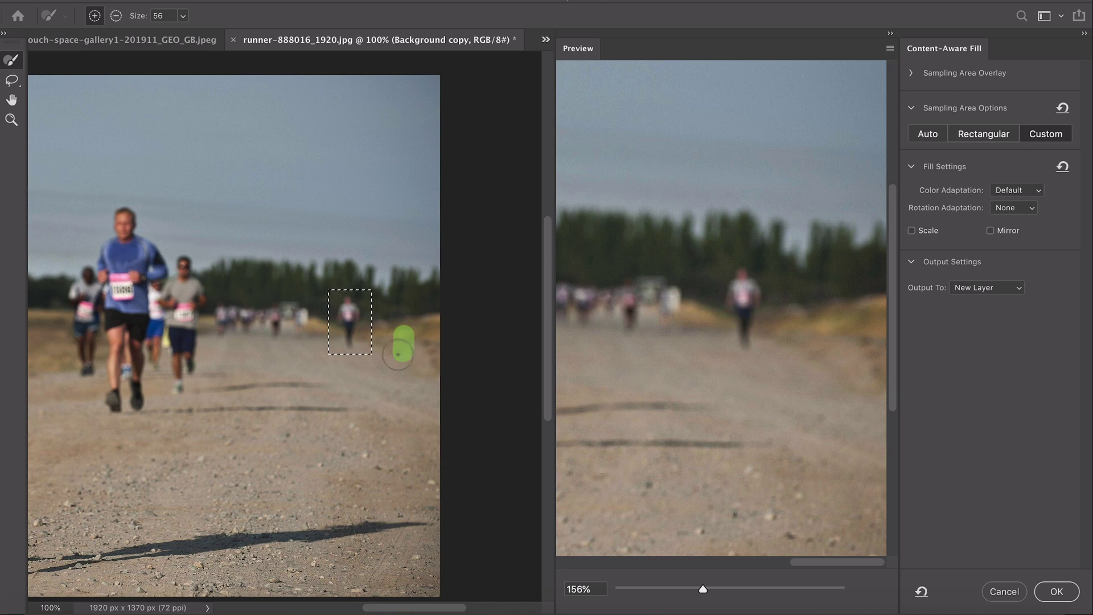
{"action": "mouse_move", "coordinate": [398, 353]}
{"action": "left_mouse_down"}
{"action": "mouse_move", "coordinate": [412, 335]}
{"action": "mouse_move", "coordinate": [380, 324]}
{"action": "mouse_move", "coordinate": [422, 348]}
{"action": "mouse_move", "coordinate": [432, 315]}
{"action": "mouse_move", "coordinate": [383, 315]}
{"action": "left_mouse_up"}
{"action": "mouse_move", "coordinate": [408, 279]}
{"action": "left_mouse_down"}
{"action": "mouse_move", "coordinate": [431, 286]}
{"action": "mouse_move", "coordinate": [422, 317]}
{"action": "mouse_move", "coordinate": [404, 305]}
{"action": "mouse_move", "coordinate": [421, 287]}
{"action": "mouse_move", "coordinate": [418, 324]}
{"action": "mouse_move", "coordinate": [432, 317]}
{"action": "mouse_move", "coordinate": [419, 364]}
{"action": "mouse_move", "coordinate": [388, 366]}
{"action": "left_mouse_up"}
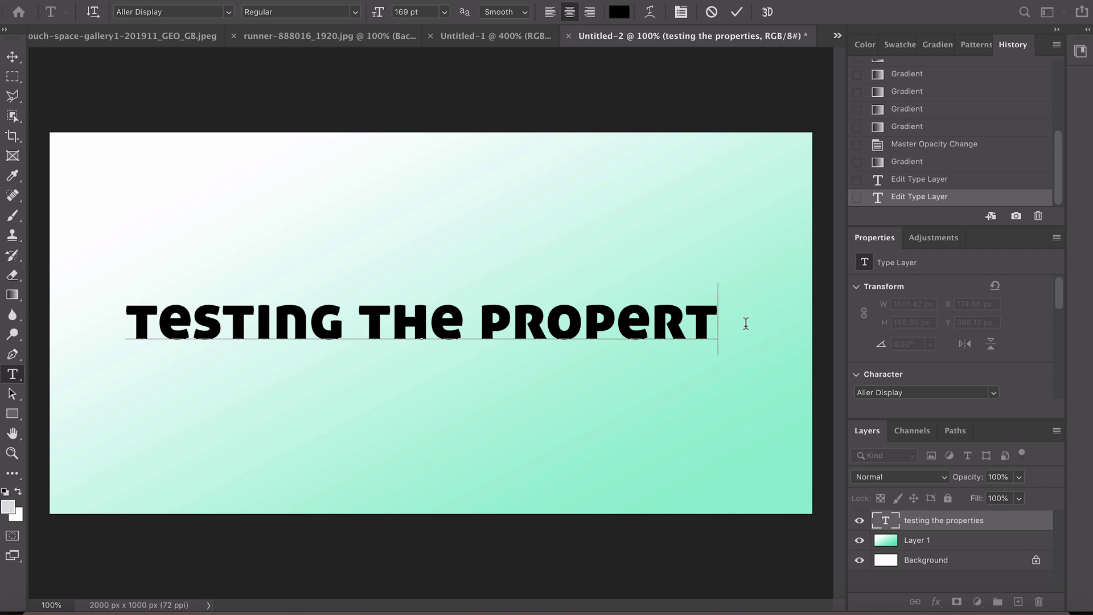
Step: Type 'ies' to complete 'testing the properties', then open and dismiss the Window menu
{"action": "type", "text": "ies"}
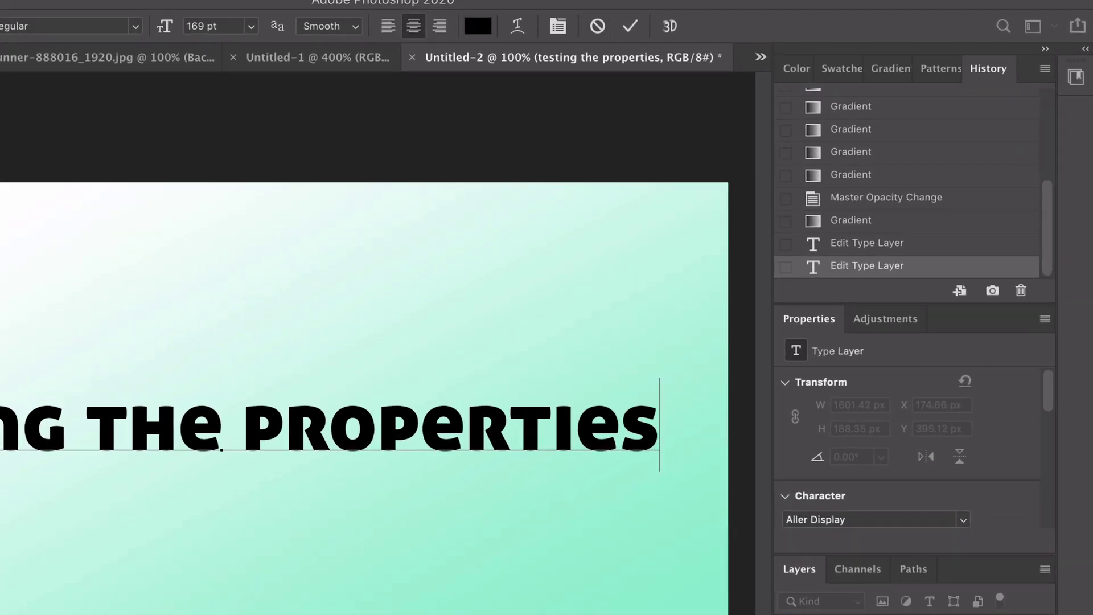
{"action": "left_click", "coordinate": [279, 0]}
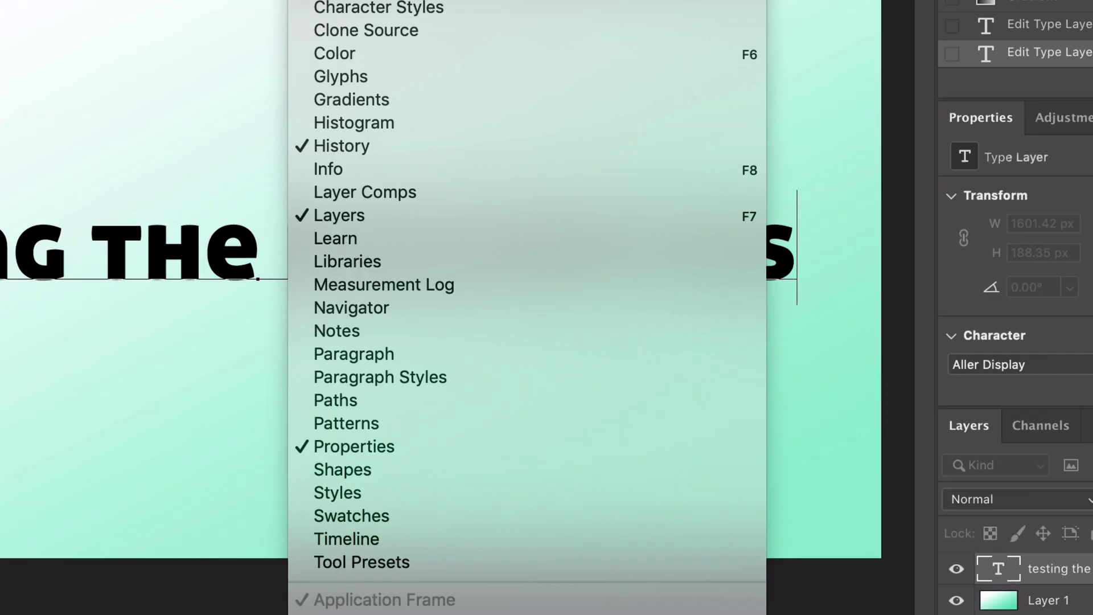
{"action": "key", "text": "Escape"}
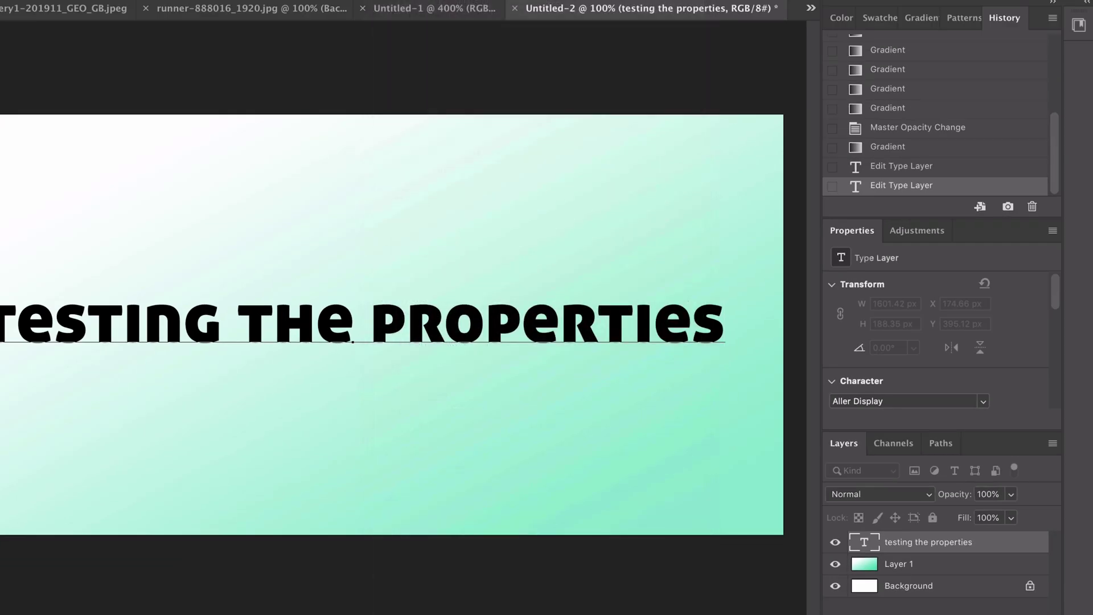
Step: Select the whole 'testing the properties' line and scroll Properties to the OpenType character options
{"action": "left_click", "coordinate": [659, 332]}
{"action": "key", "text": "ctrl+a"}
{"action": "scroll", "coordinate": [951, 281], "scroll_direction": "down", "scroll_amount": 2}
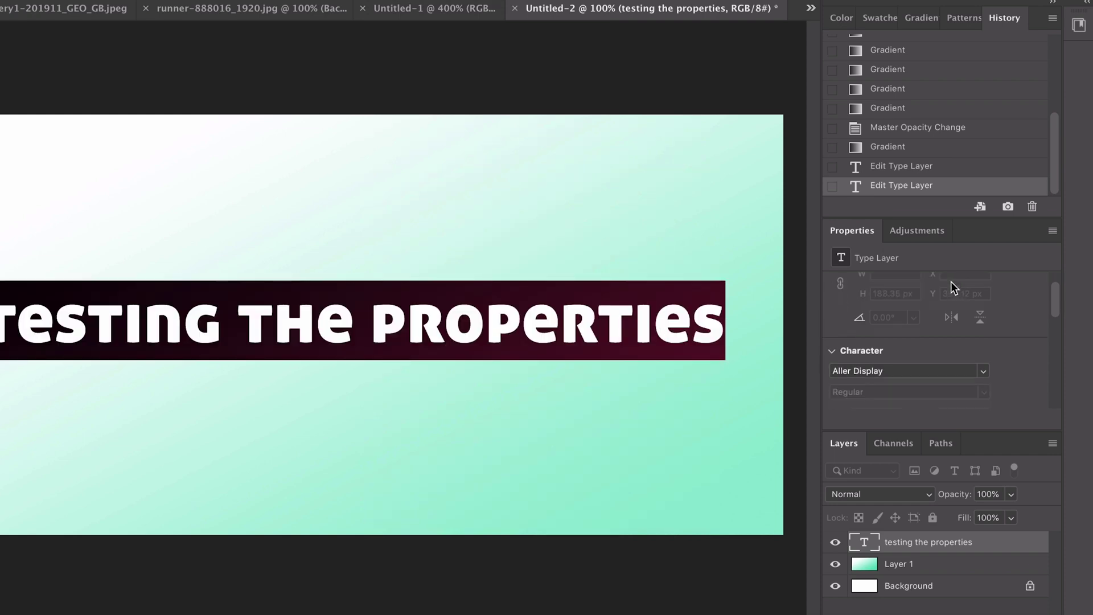
{"action": "scroll", "coordinate": [951, 281], "scroll_direction": "up", "scroll_amount": 2}
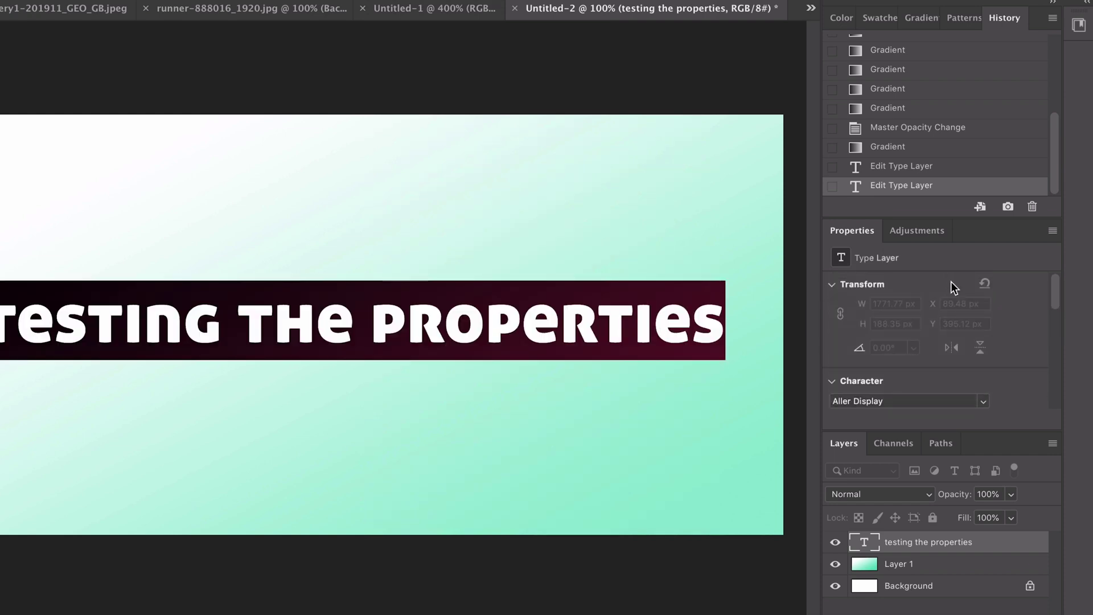
{"action": "scroll", "coordinate": [951, 281], "scroll_direction": "down", "scroll_amount": 2}
{"action": "scroll", "coordinate": [951, 281], "scroll_direction": "down", "scroll_amount": 5}
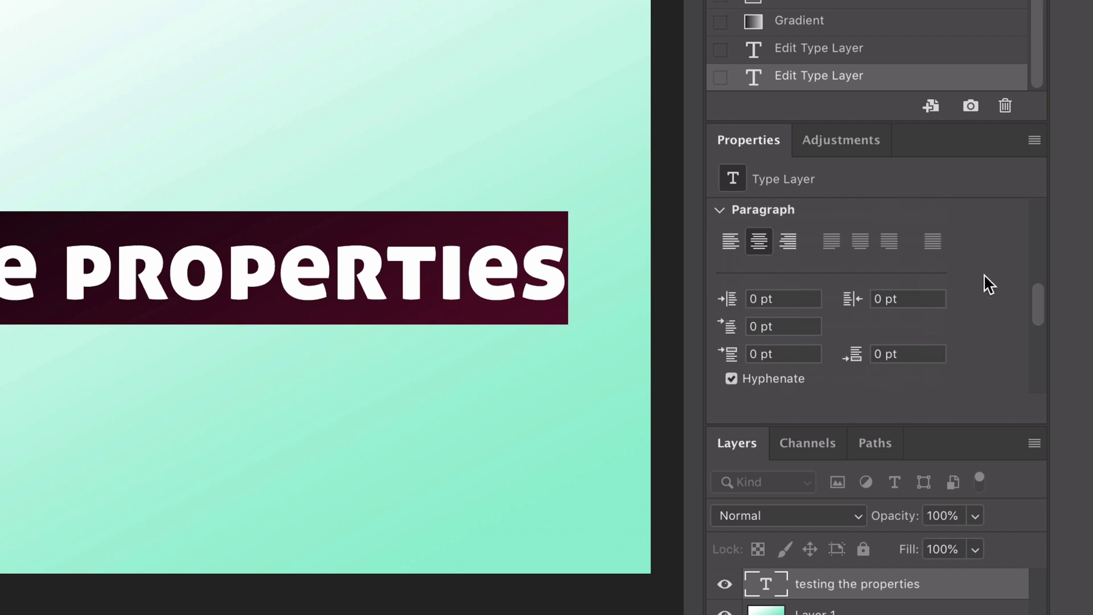
{"action": "scroll", "coordinate": [984, 278], "scroll_direction": "down", "scroll_amount": 4}
{"action": "scroll", "coordinate": [984, 278], "scroll_direction": "up", "scroll_amount": 3}
{"action": "scroll", "coordinate": [984, 275], "scroll_direction": "down", "scroll_amount": 6}
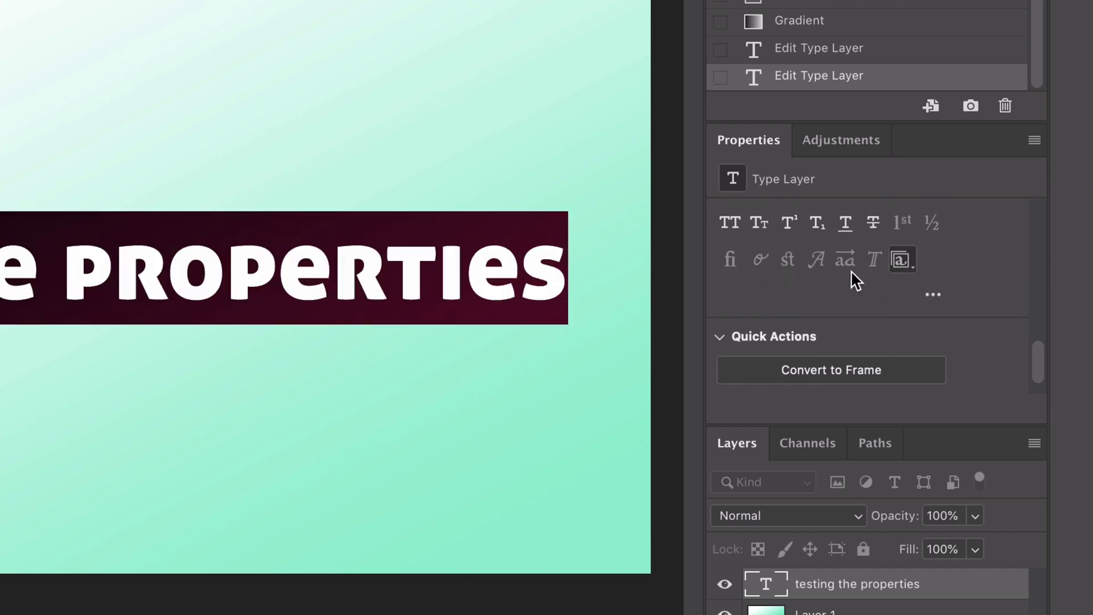
Step: Turn off Stylistic Set 1 and apply Stylistic Set 3 to the title
{"action": "left_click", "coordinate": [899, 261]}
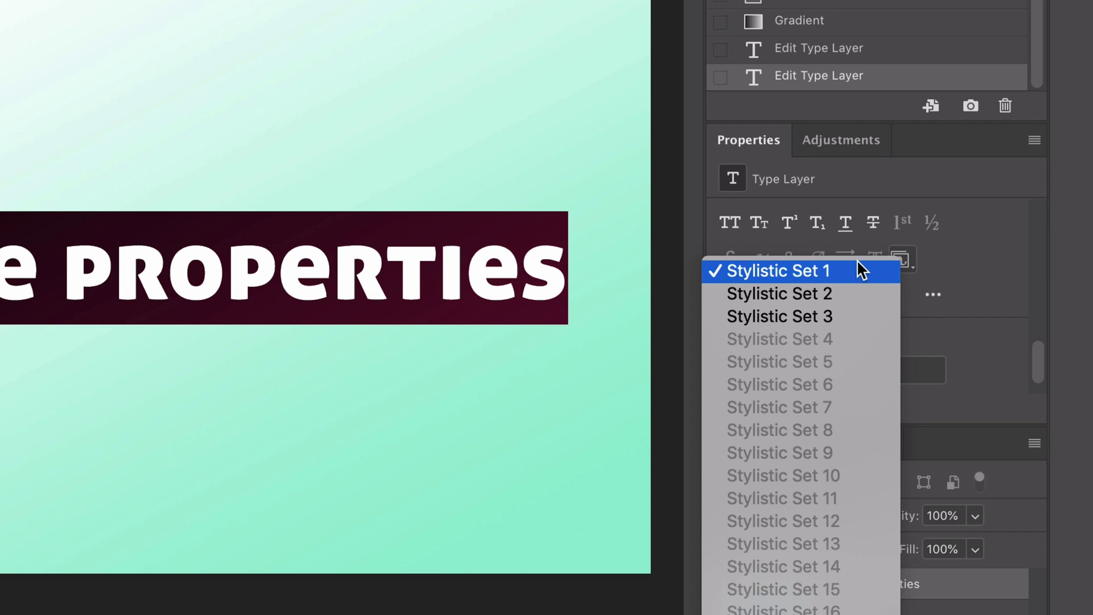
{"action": "left_click", "coordinate": [862, 270]}
{"action": "left_click", "coordinate": [905, 263]}
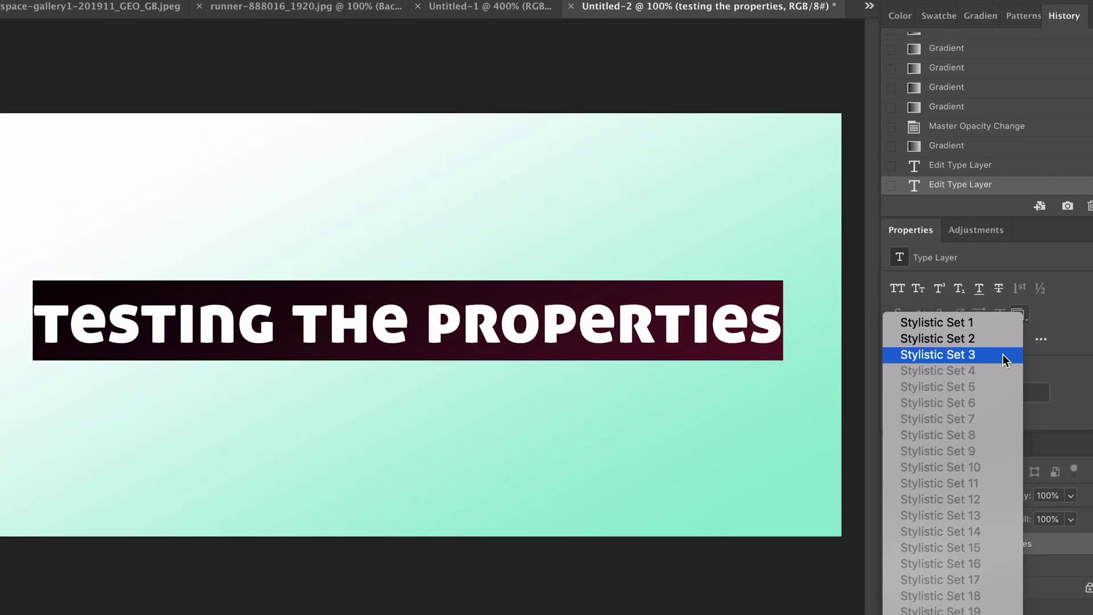
{"action": "left_click", "coordinate": [1003, 354]}
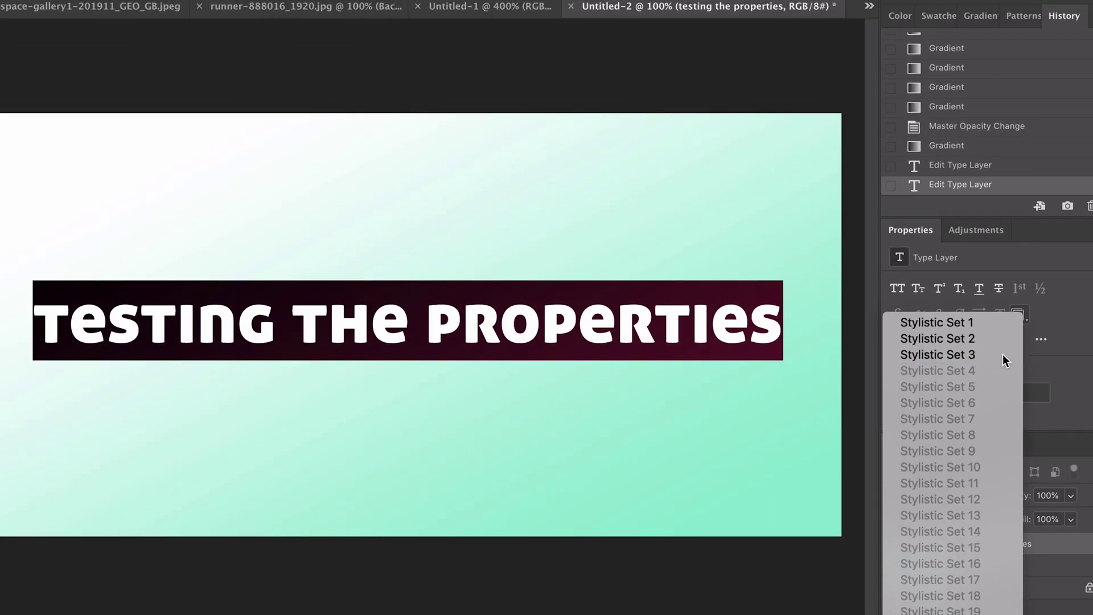
Step: Select all of the title text and convert it to a shape
{"action": "left_click", "coordinate": [653, 318]}
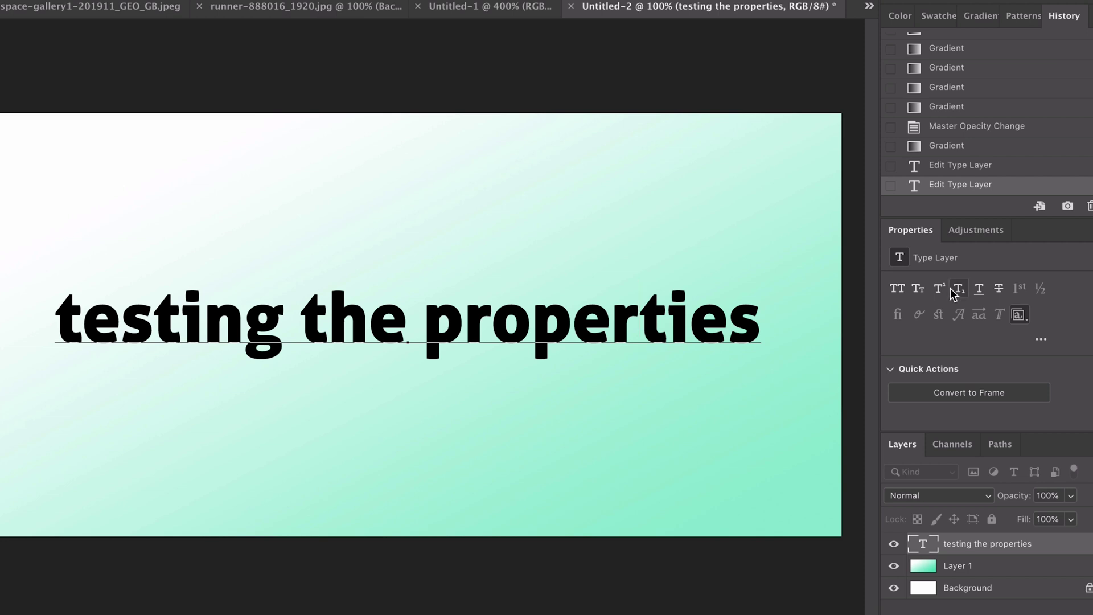
{"action": "left_click", "coordinate": [1037, 371]}
{"action": "double_click", "coordinate": [724, 330]}
{"action": "key", "text": "ctrl+a"}
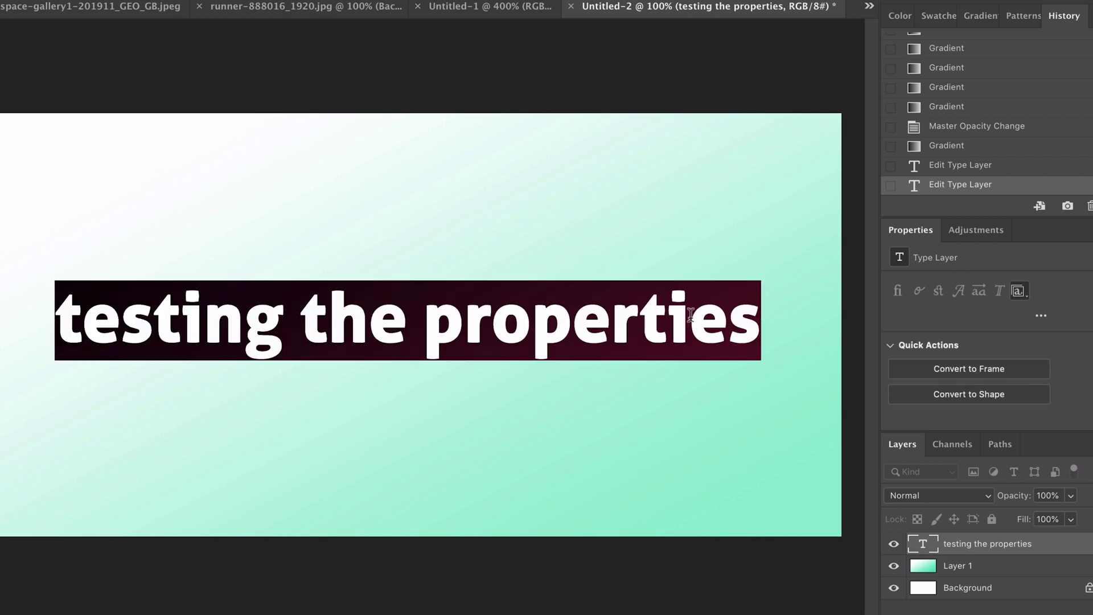
{"action": "left_click", "coordinate": [959, 391]}
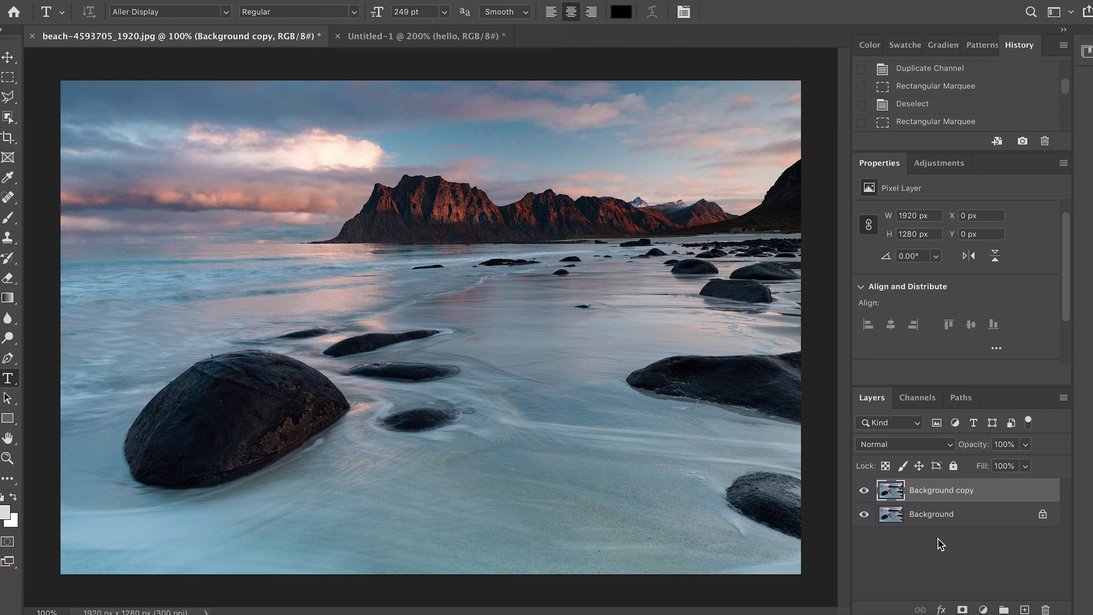
Step: Check the beach photo's Alpha 1 channel, return to Layers, and bring up the Filter menu
{"action": "left_click", "coordinate": [916, 401]}
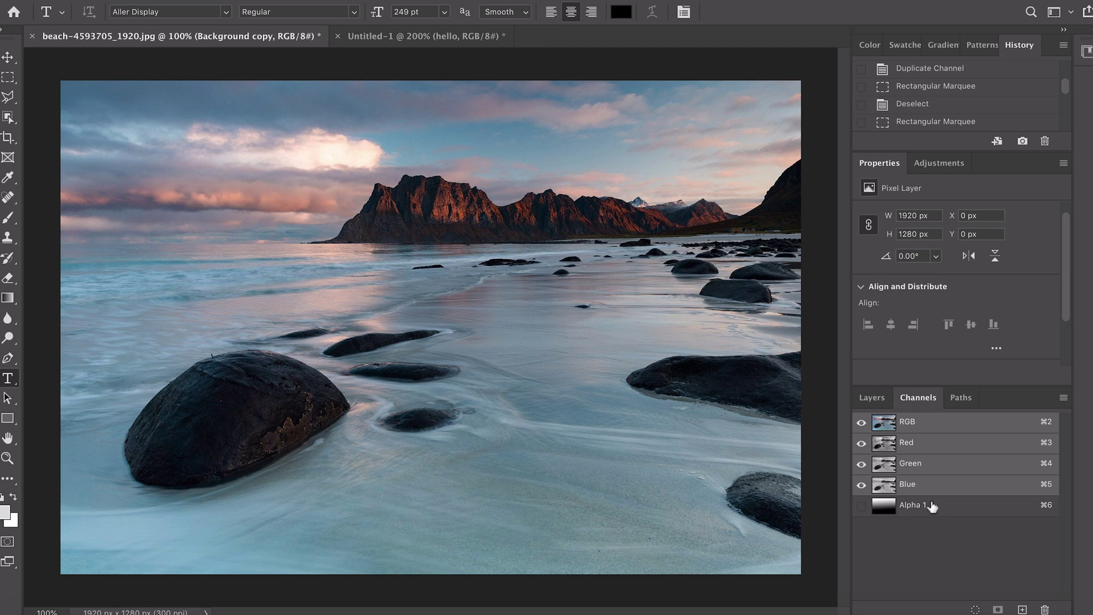
{"action": "left_click", "coordinate": [872, 398]}
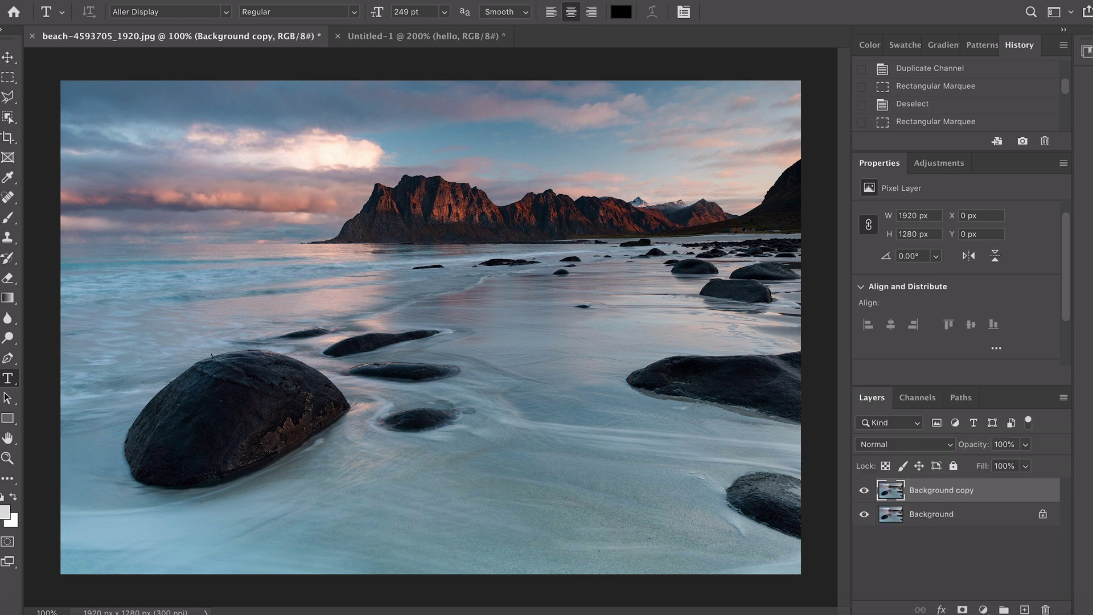
{"action": "left_click", "coordinate": [353, 1]}
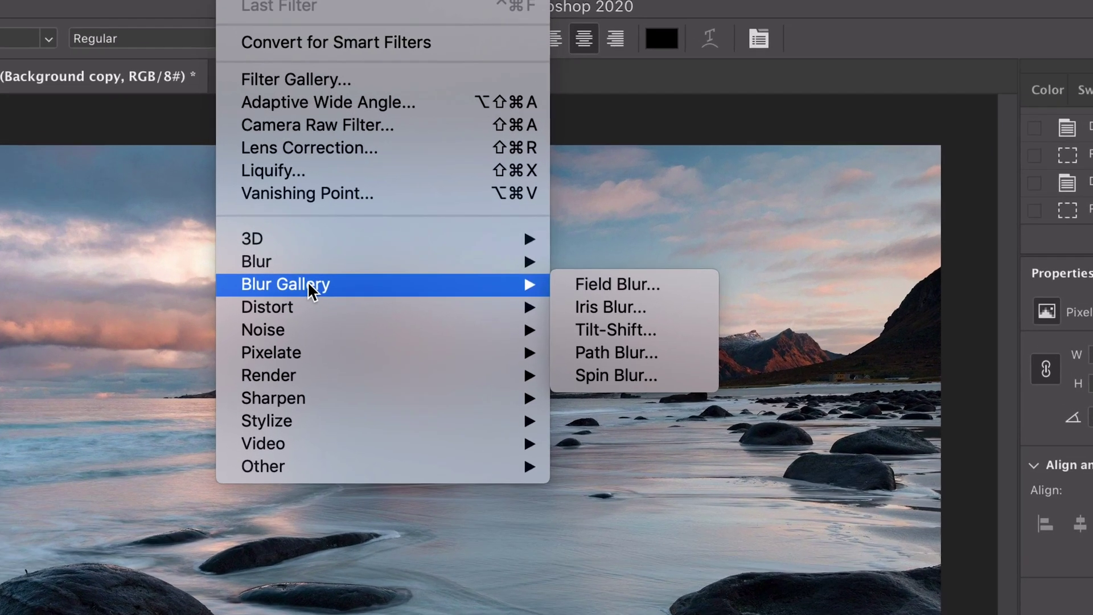
Step: Apply Lens Blur to the beach photo with Alpha 1 as the depth map source
{"action": "mouse_move", "coordinate": [396, 160]}
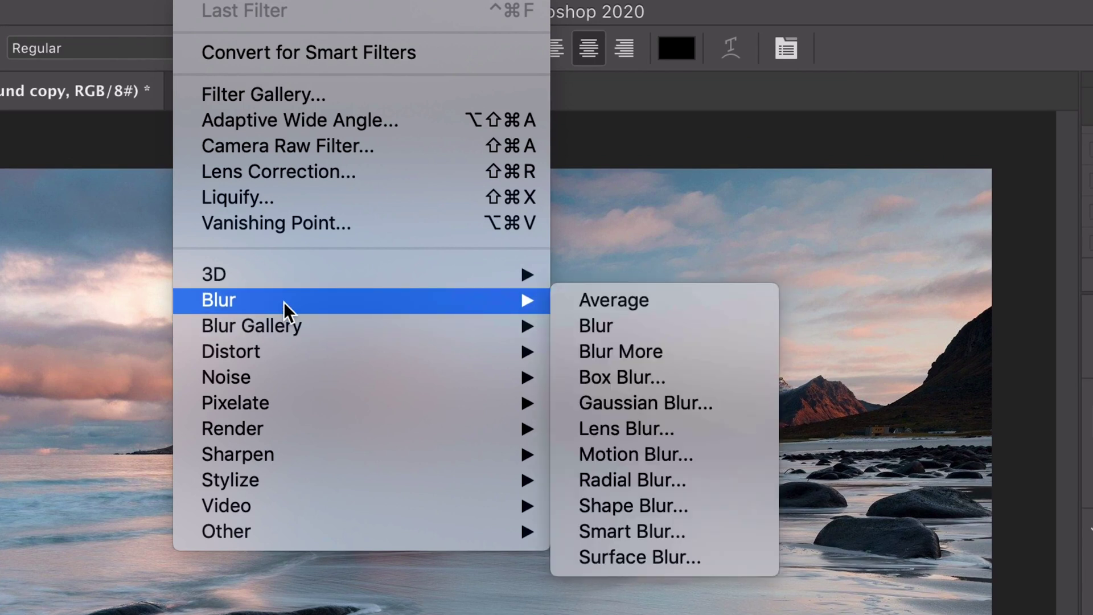
{"action": "left_click", "coordinate": [621, 428]}
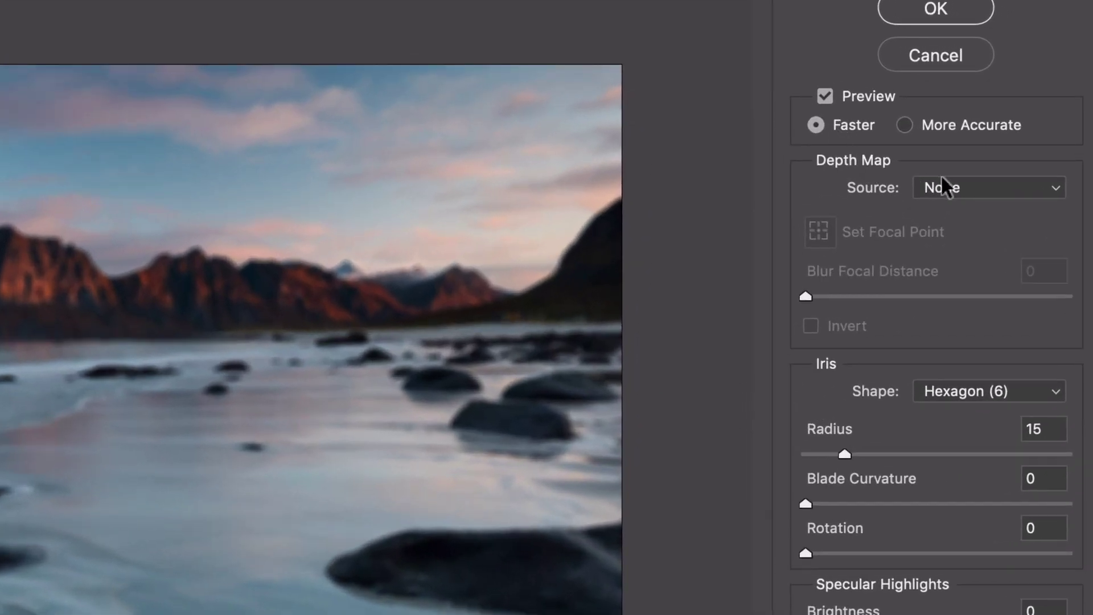
{"action": "left_click", "coordinate": [1030, 187]}
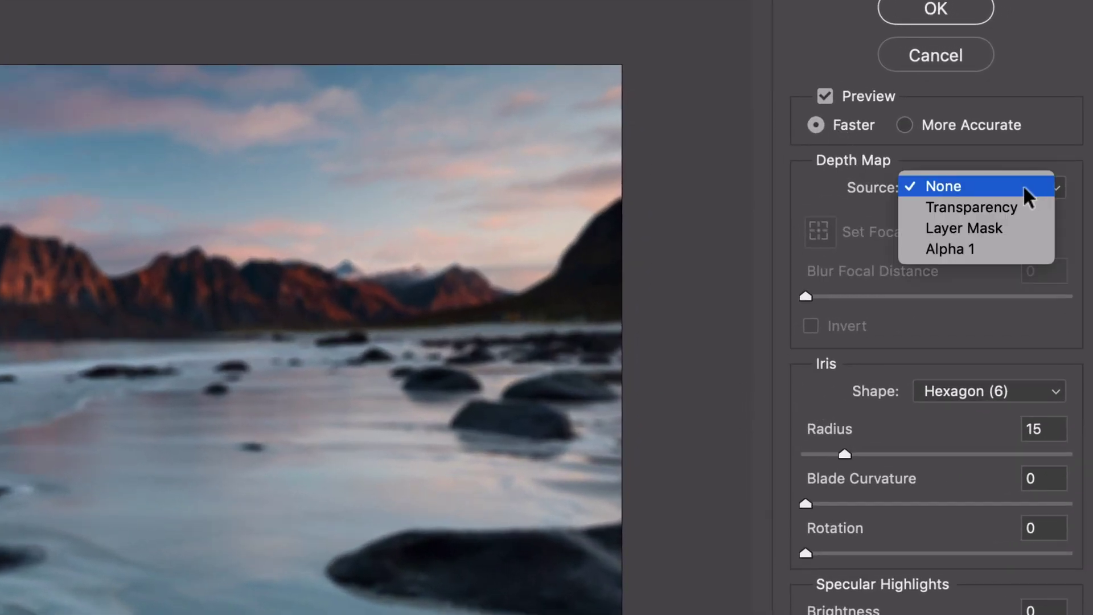
{"action": "left_click", "coordinate": [992, 245]}
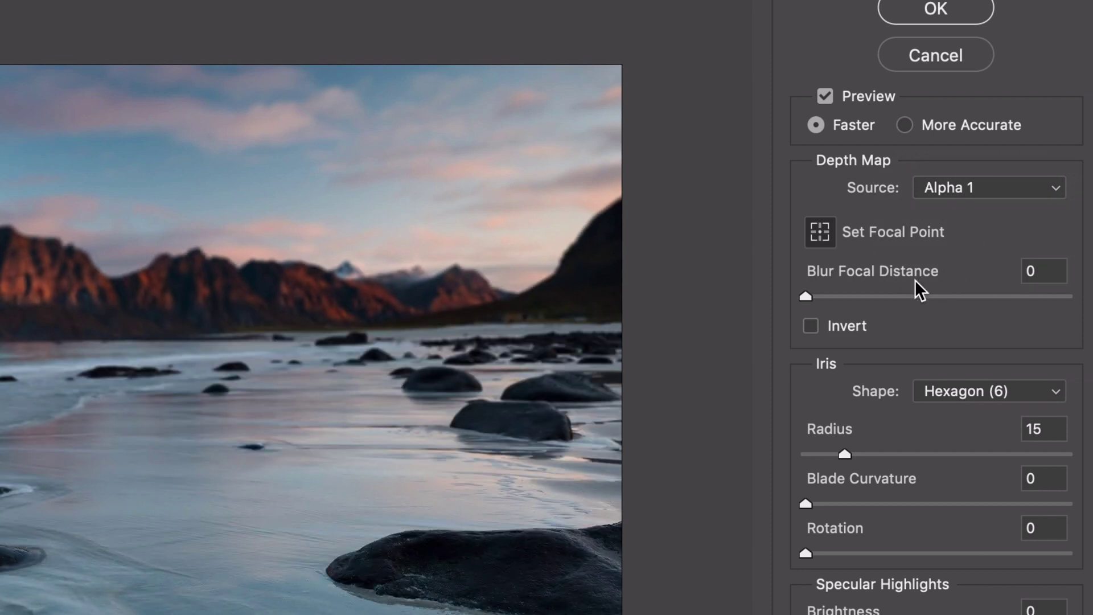
Step: Set the blur focal distance to 180 and focus it on the large foreground rock
{"action": "left_click", "coordinate": [822, 229]}
{"action": "left_click", "coordinate": [10, 288]}
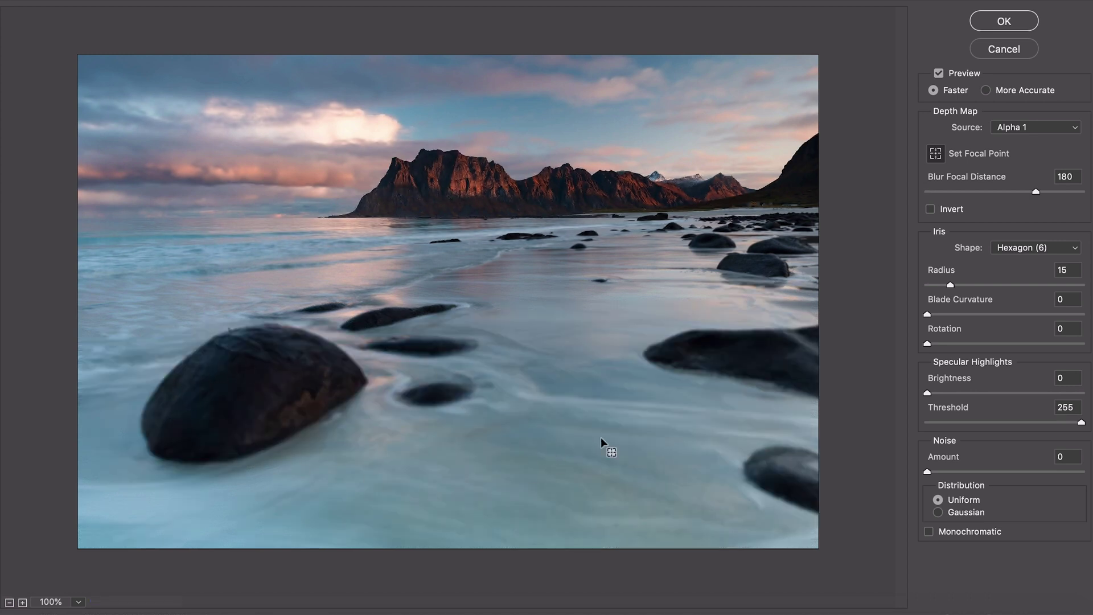
{"action": "left_click", "coordinate": [251, 374]}
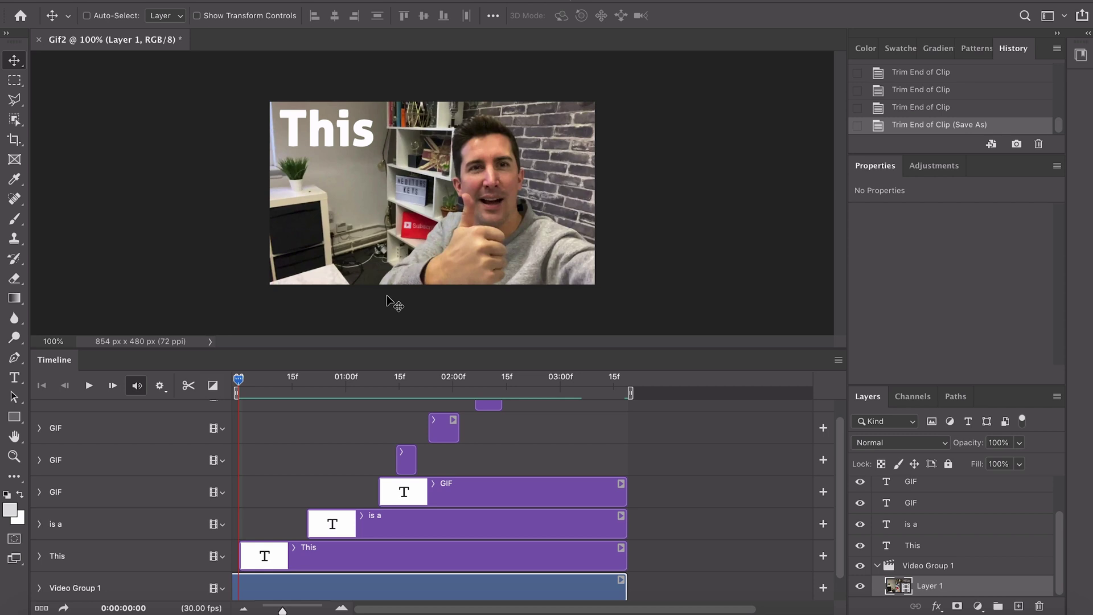
Step: Scrub the Gif2 timeline to preview the 'This is a GIF' titles, then bring up the File menu
{"action": "mouse_move", "coordinate": [247, 390]}
{"action": "left_mouse_down"}
{"action": "mouse_move", "coordinate": [493, 390]}
{"action": "mouse_move", "coordinate": [234, 382]}
{"action": "left_mouse_up"}
{"action": "left_click", "coordinate": [117, 0]}
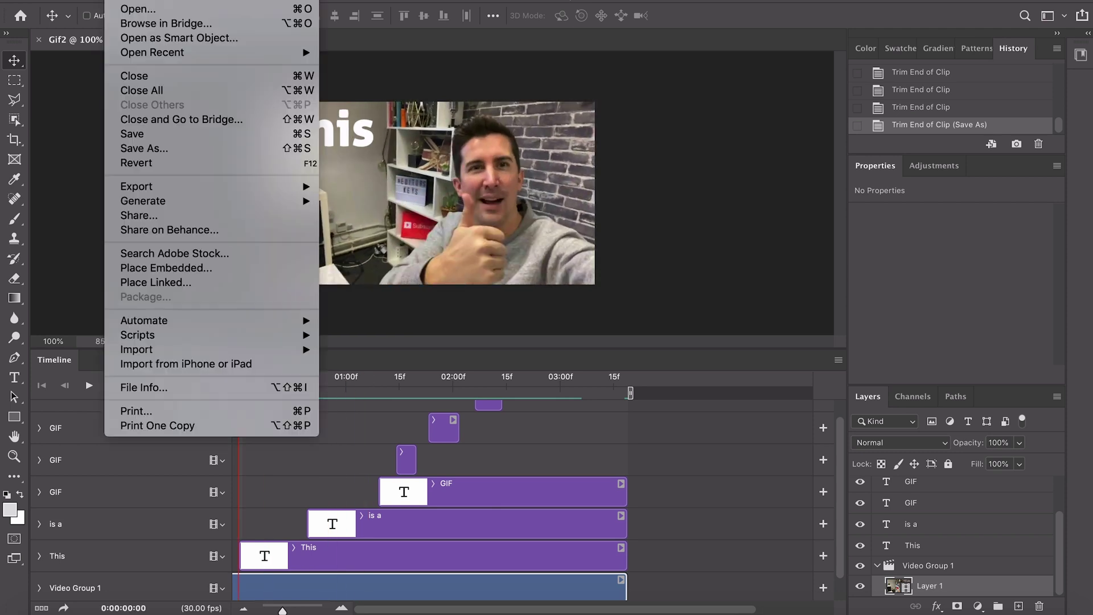
Step: Save Gif2 on this computer as Gif2.gif in GIF format, accepting the GIF save options
{"action": "left_click", "coordinate": [144, 148]}
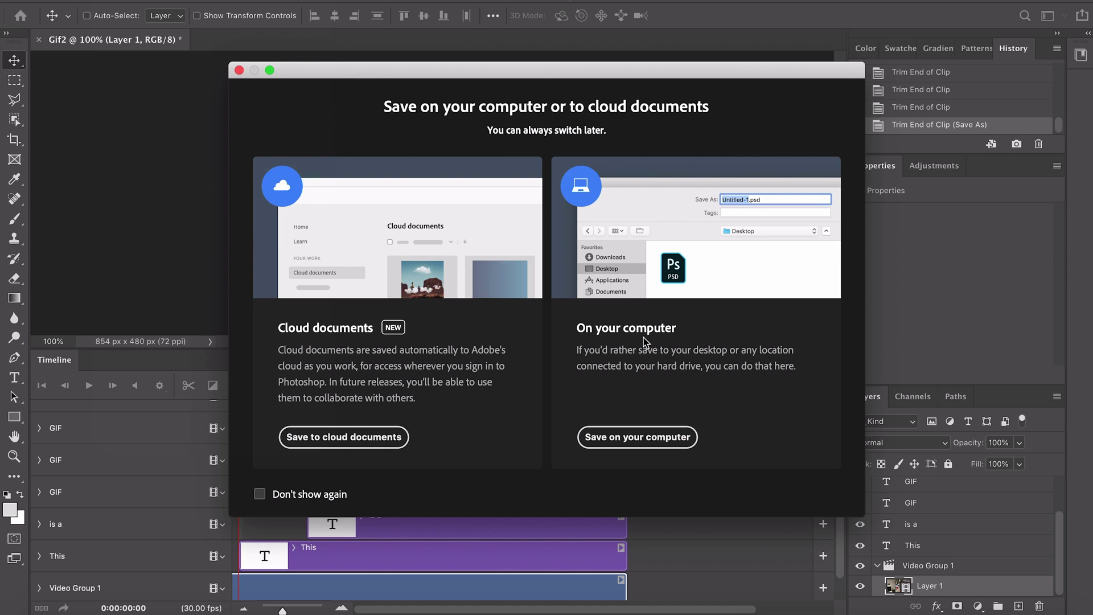
{"action": "left_click", "coordinate": [630, 437]}
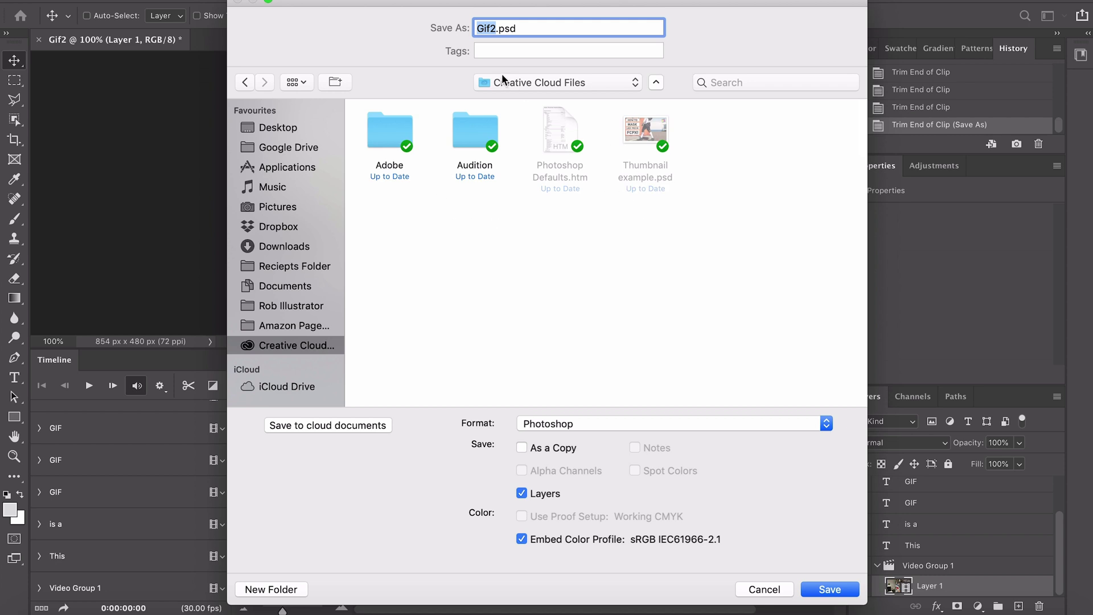
{"action": "left_click", "coordinate": [588, 422]}
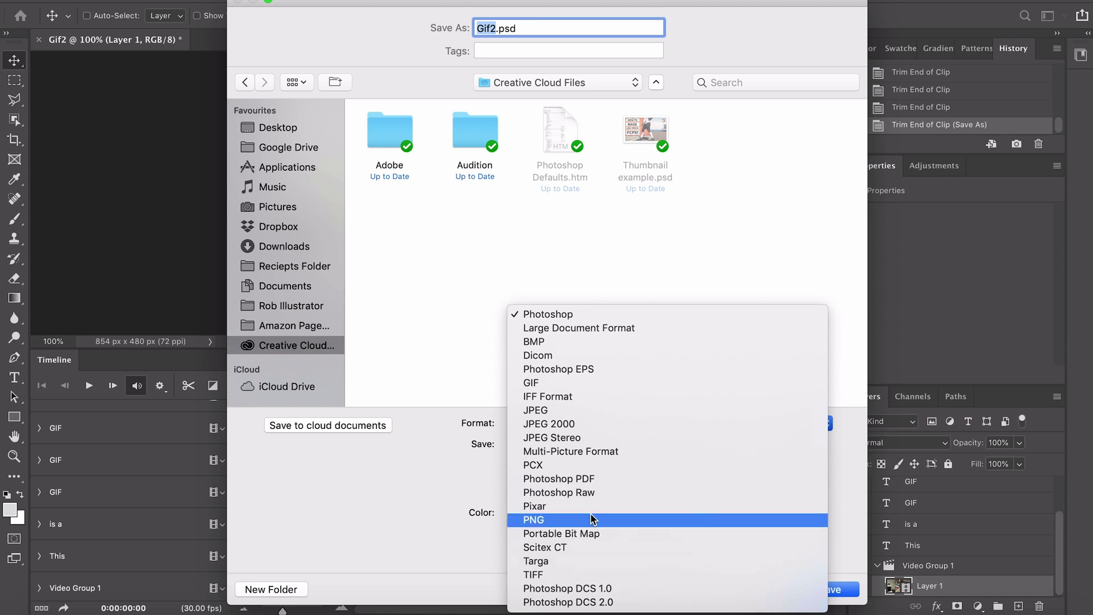
{"action": "left_click", "coordinate": [559, 390]}
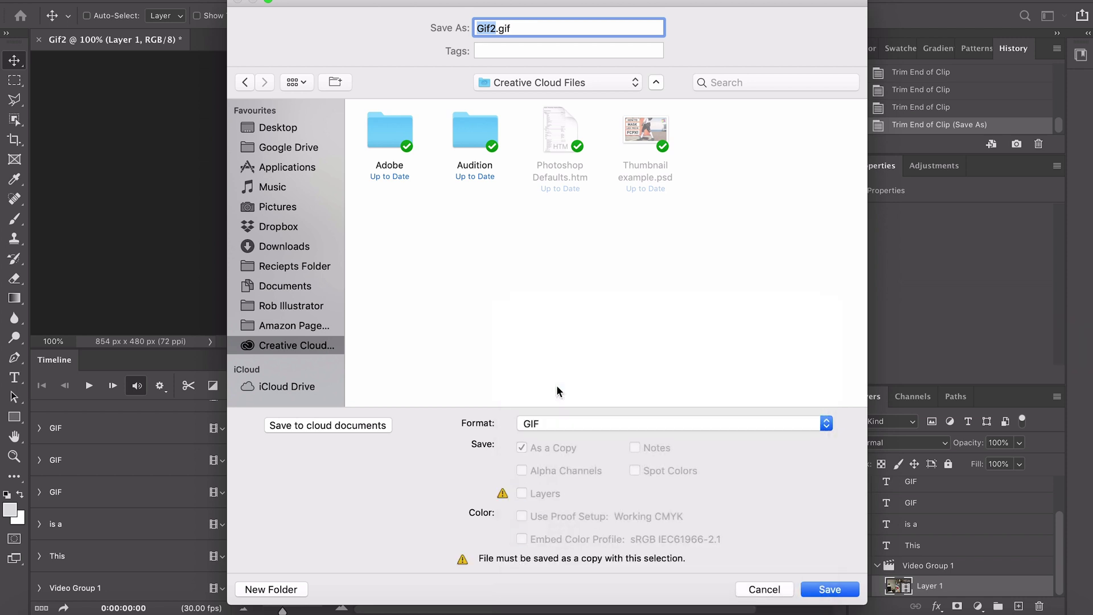
{"action": "left_click", "coordinate": [827, 585]}
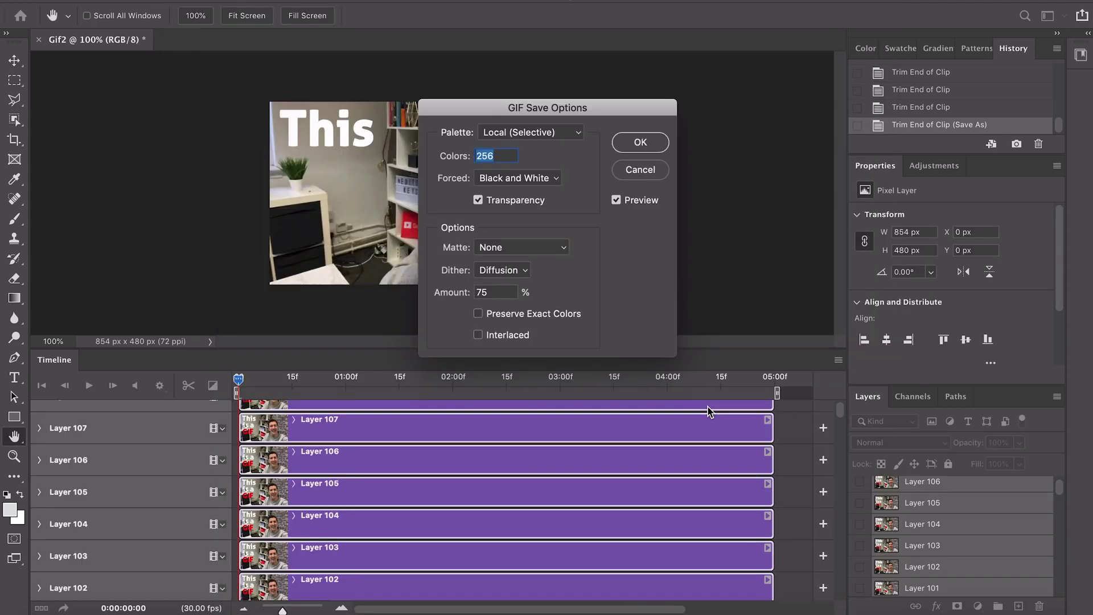
{"action": "left_click", "coordinate": [640, 142]}
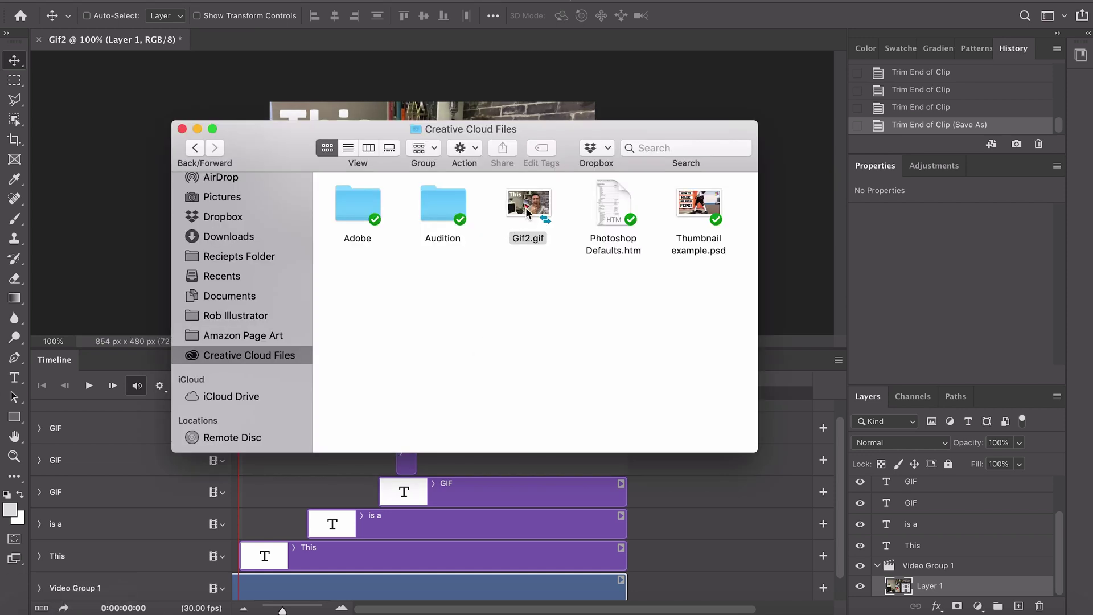
Step: Preview Gif2.gif from Creative Cloud Files in Quick Look
{"action": "left_click", "coordinate": [528, 212]}
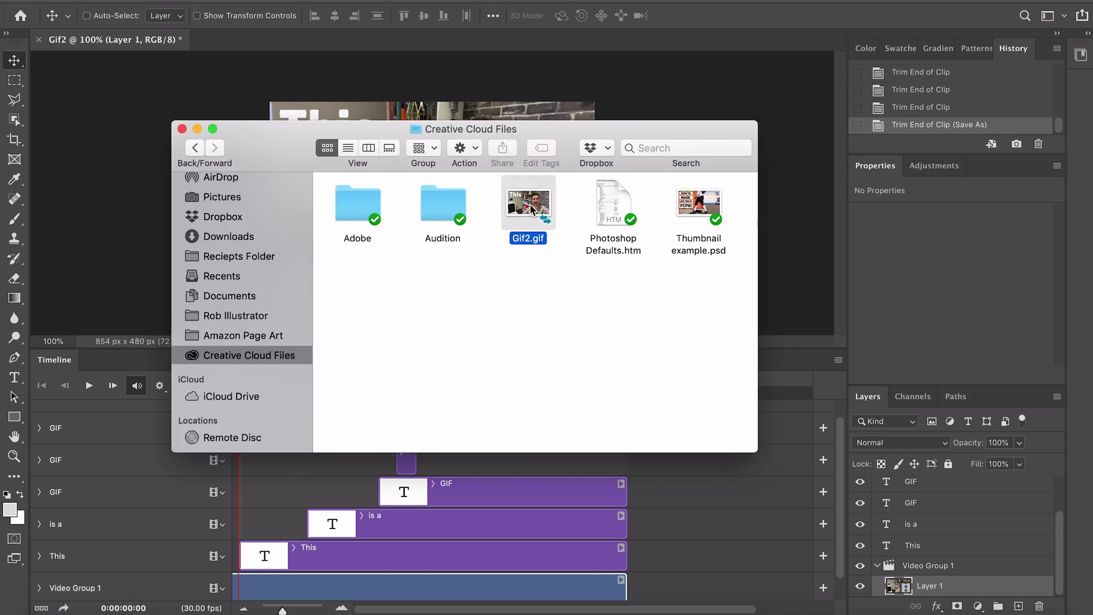
{"action": "key", "text": "space"}
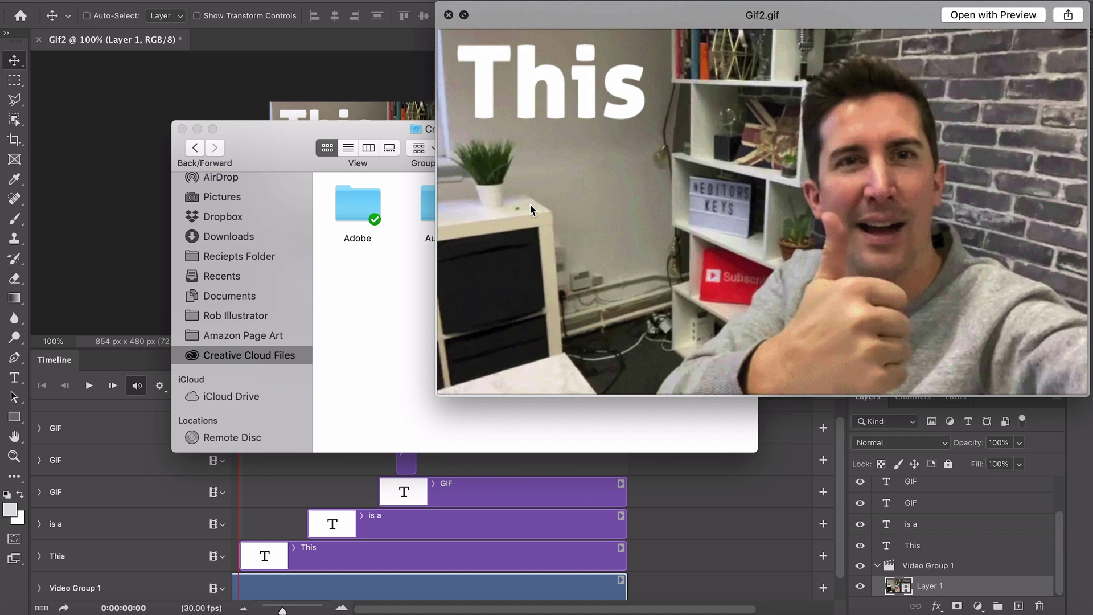